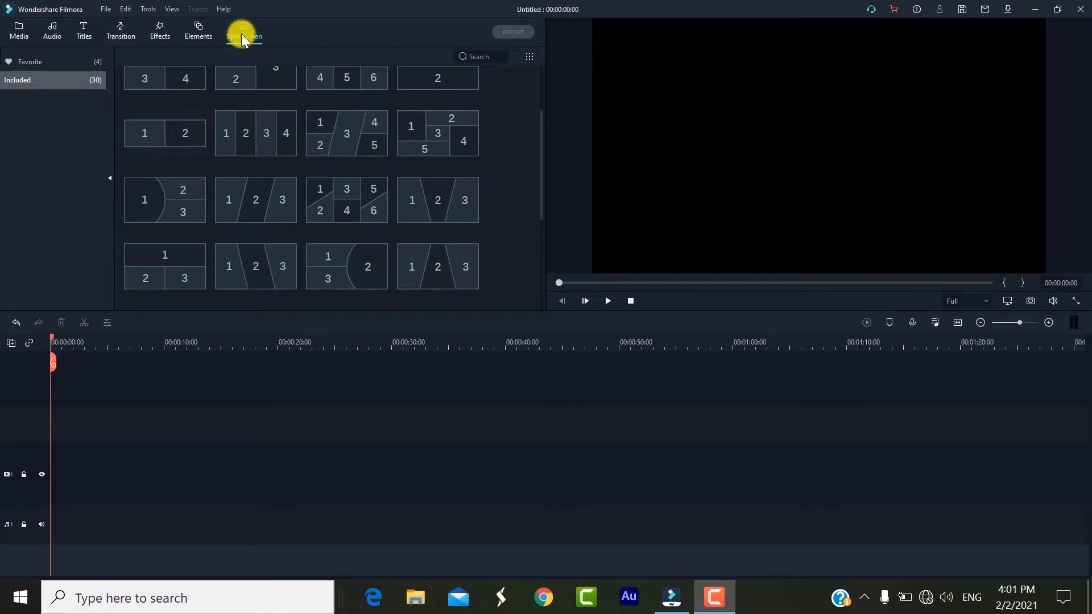
Preview the side-by-side two-part layout and the curved three-part layout in the split screen library.
{"action": "scroll", "coordinate": [319, 149], "scroll_direction": "up", "scroll_amount": 2}
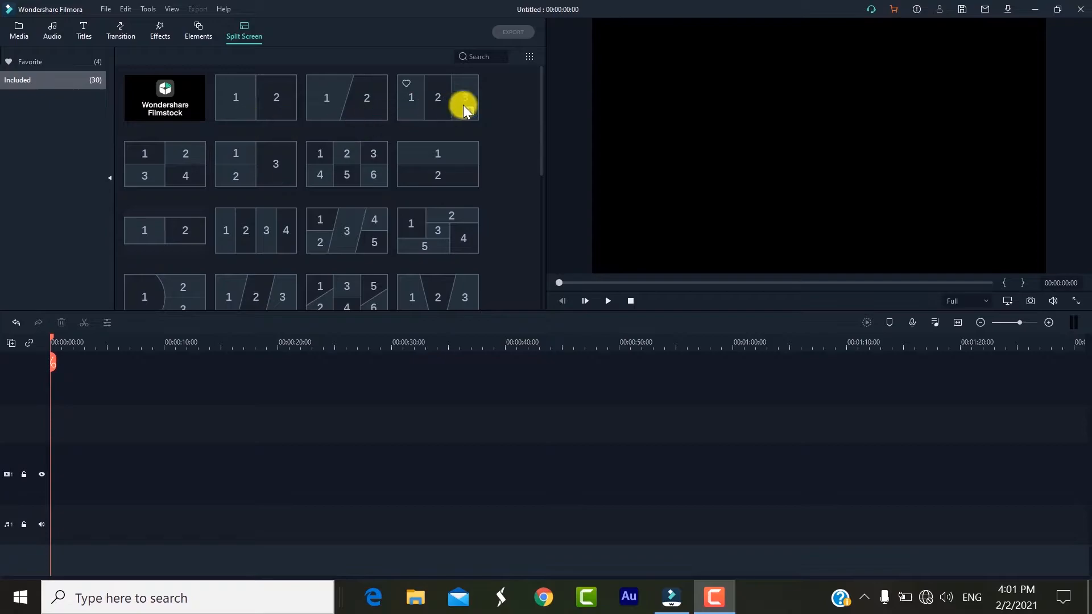
{"action": "left_click", "coordinate": [262, 104]}
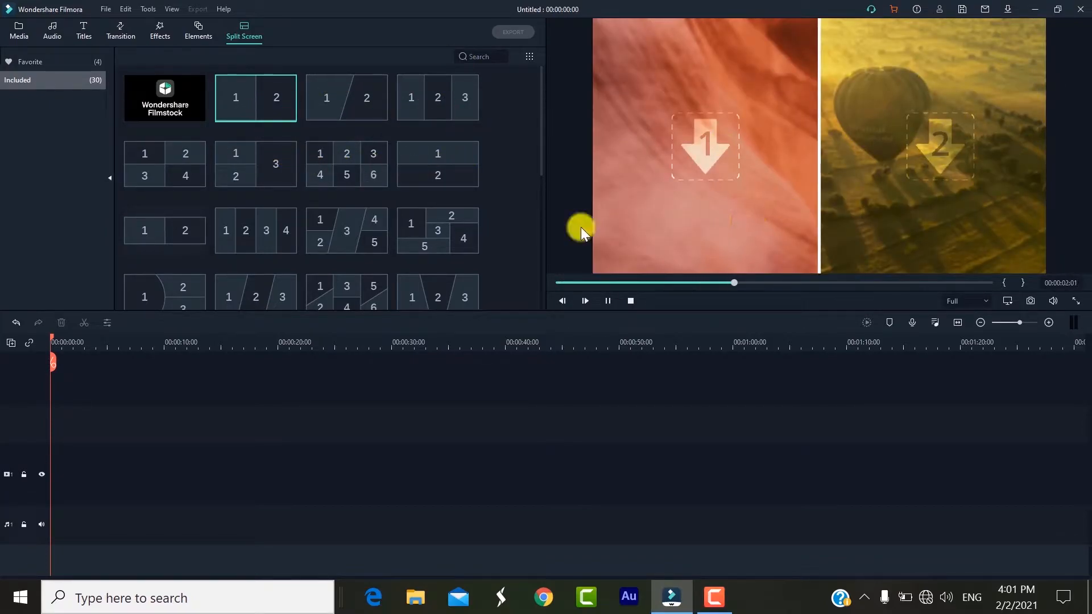
{"action": "left_click", "coordinate": [176, 293]}
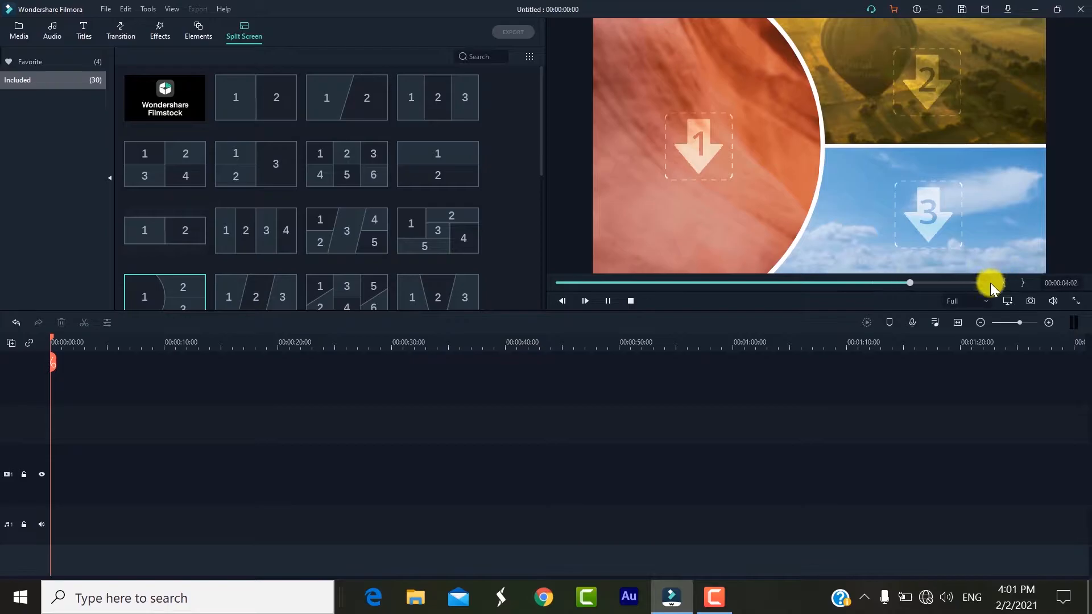
{"action": "scroll", "coordinate": [374, 223], "scroll_direction": "down", "scroll_amount": 3}
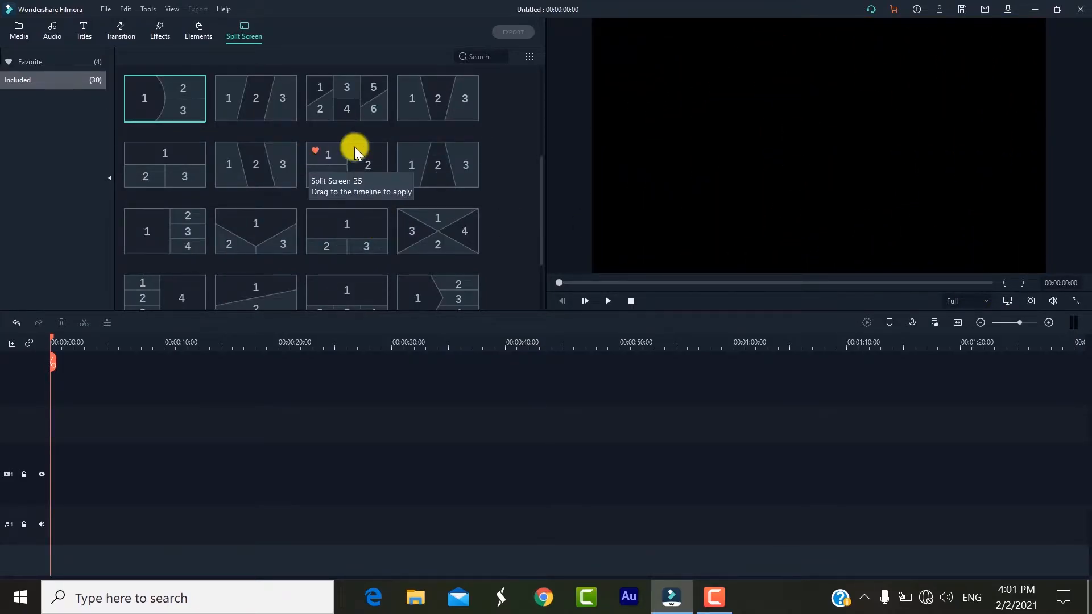
{"action": "left_click", "coordinate": [225, 151]}
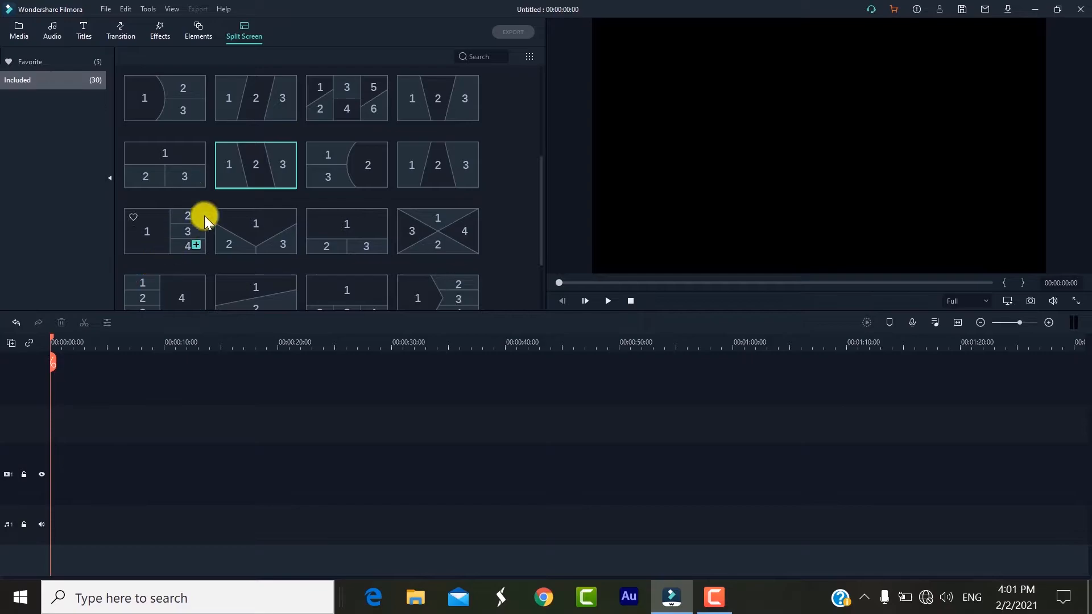
{"action": "left_click_drag", "start_coordinate": [143, 114], "coordinate": [78, 195]}
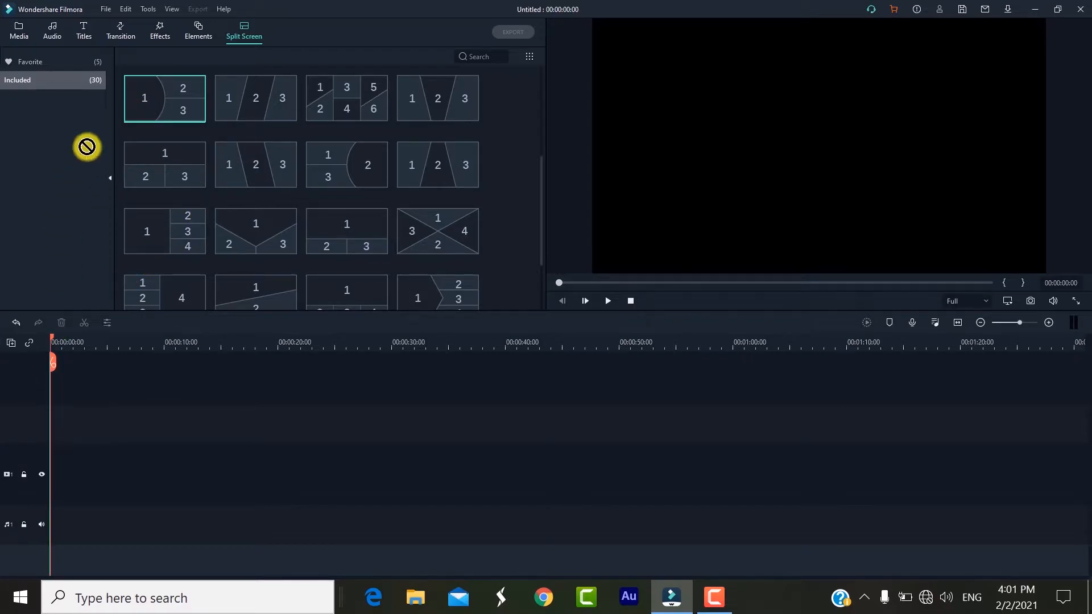
Add the Split Screen 25 layout to the timeline and extend its duration to about 21 seconds.
{"action": "left_click", "coordinate": [380, 180]}
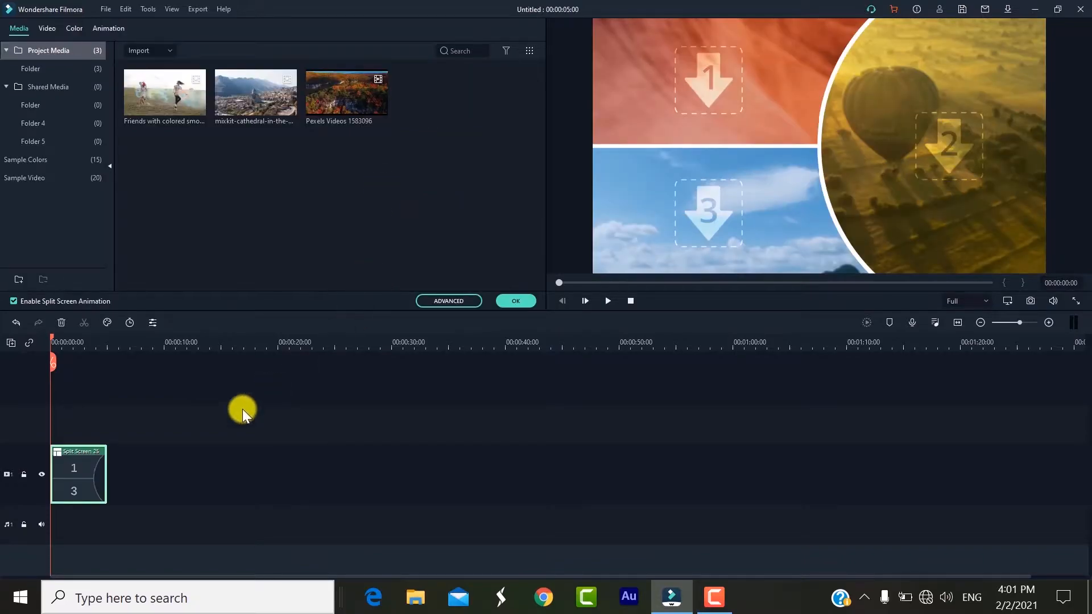
{"action": "left_click_drag", "start_coordinate": [108, 473], "coordinate": [290, 484]}
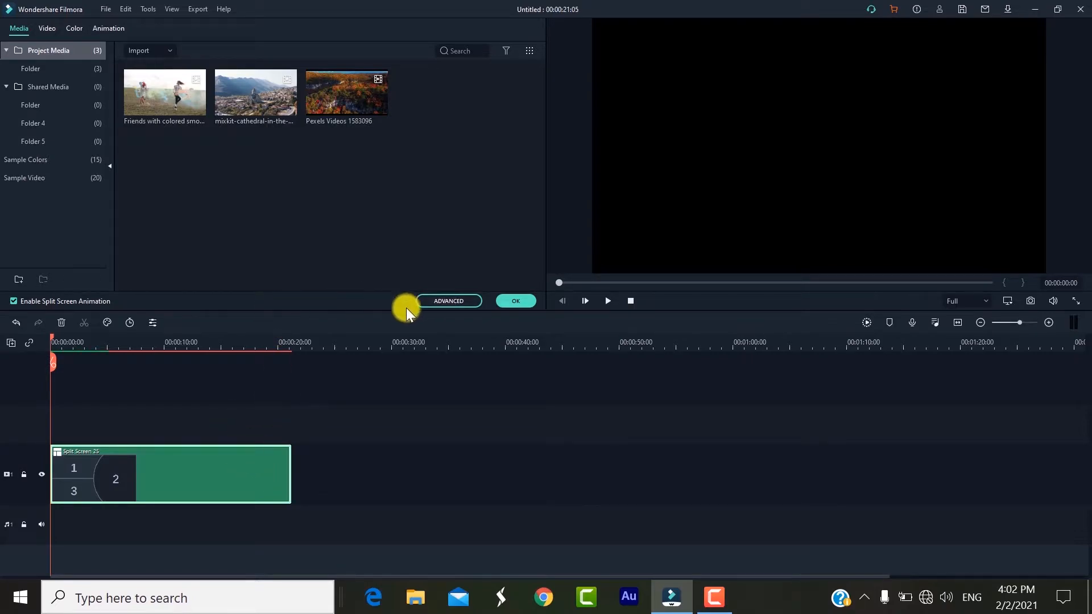
In the advanced split screen editor, place the smoke bombs clip in area 2, the cathedral clip in area 1 and Pexels Videos 1583096 in area 3.
{"action": "left_click", "coordinate": [458, 300]}
{"action": "left_click_drag", "start_coordinate": [56, 139], "coordinate": [774, 171]}
{"action": "left_click_drag", "start_coordinate": [28, 188], "coordinate": [477, 132]}
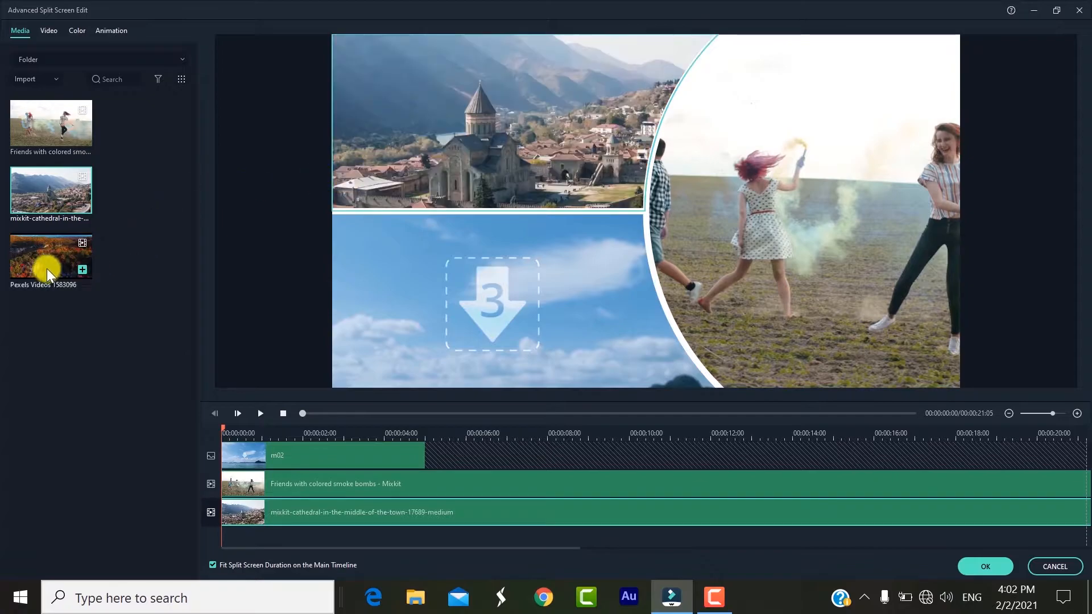
{"action": "left_click_drag", "start_coordinate": [47, 264], "coordinate": [479, 316]}
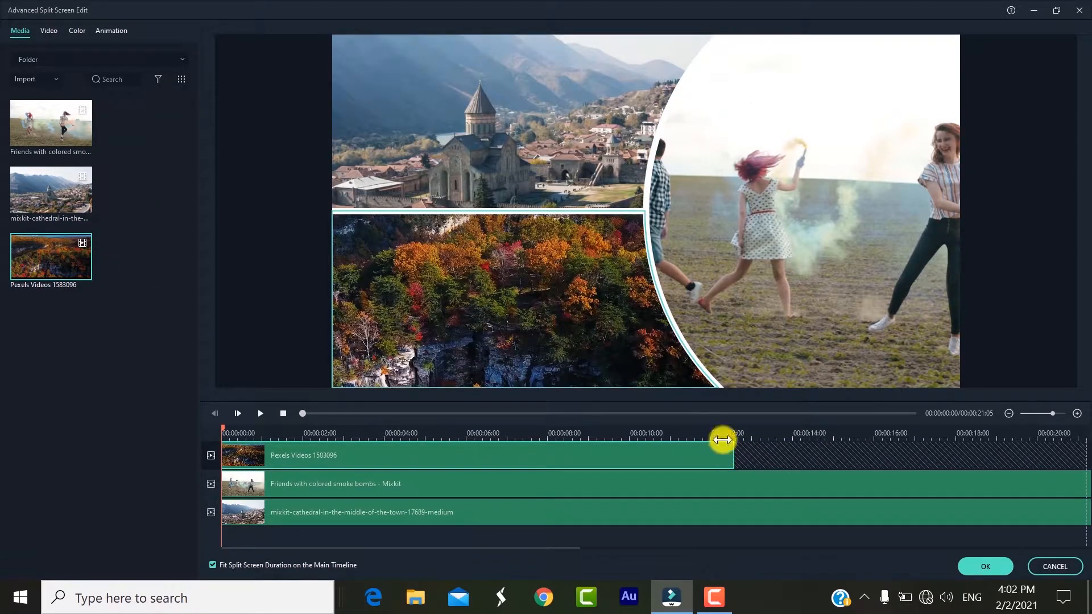
Trim the smoke bombs clip and the cathedral clip to end where the Pexels Videos 1583096 clip ends.
{"action": "left_click", "coordinate": [1008, 413]}
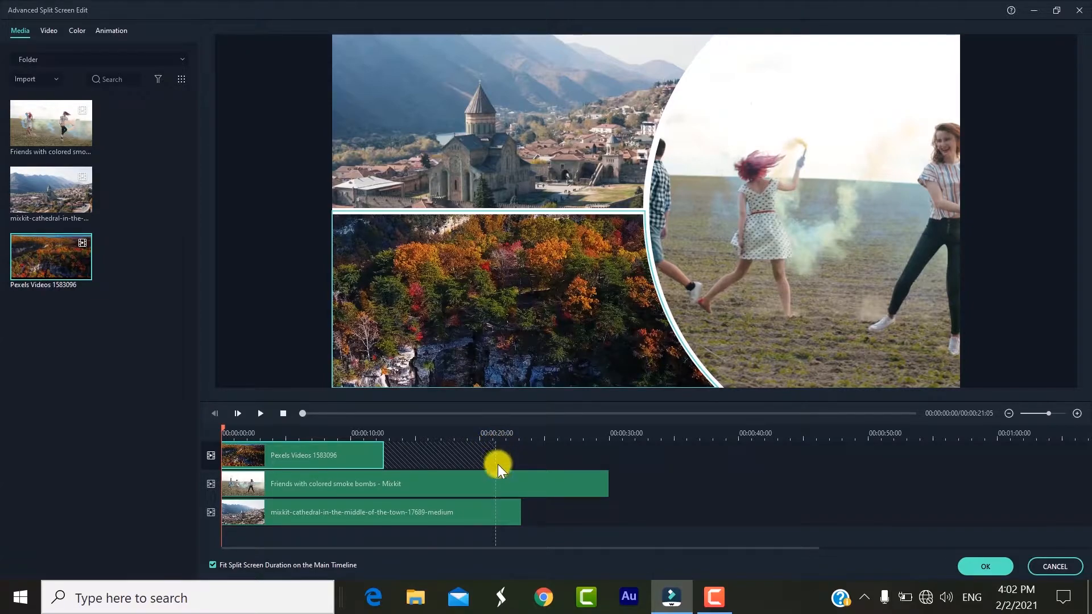
{"action": "left_click", "coordinate": [600, 483]}
{"action": "left_click_drag", "start_coordinate": [605, 481], "coordinate": [384, 489]}
{"action": "left_click", "coordinate": [435, 507]}
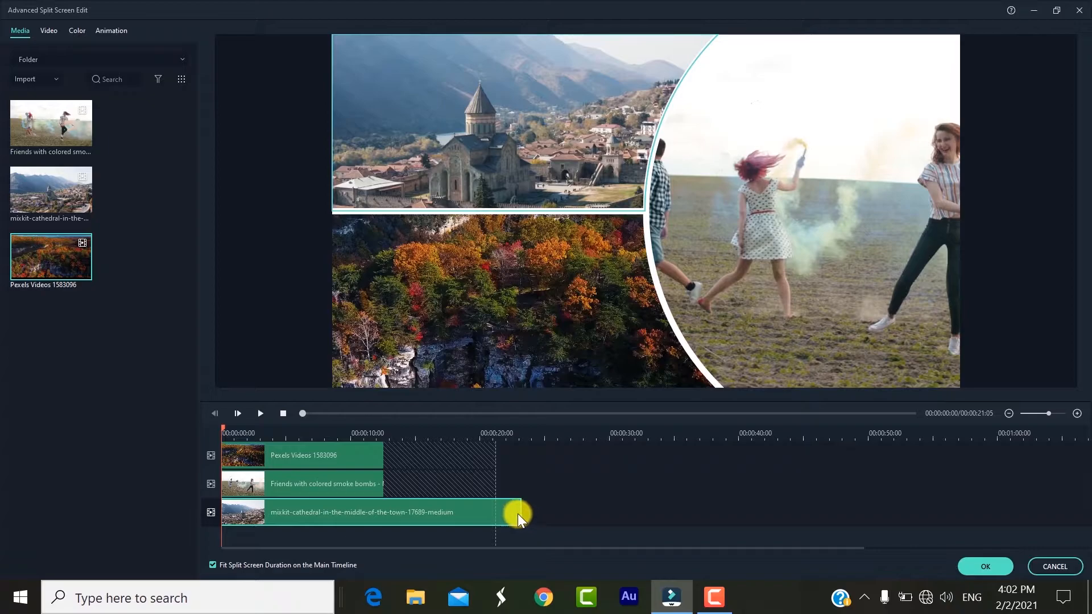
{"action": "left_click_drag", "start_coordinate": [519, 512], "coordinate": [384, 511]}
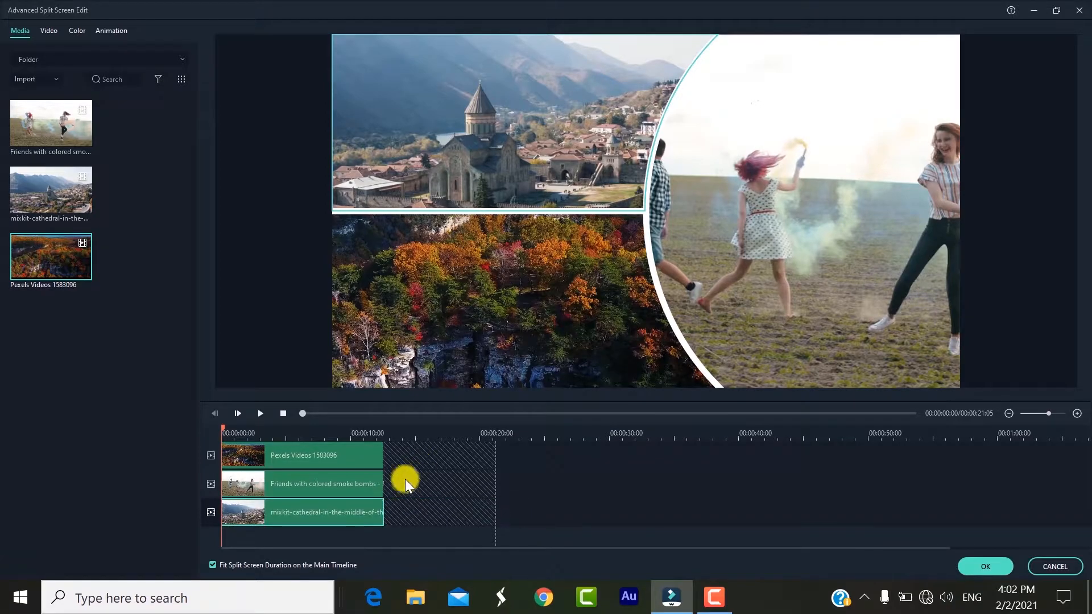
Scale the forest clip in area 3 to 80%.
{"action": "left_click", "coordinate": [531, 307]}
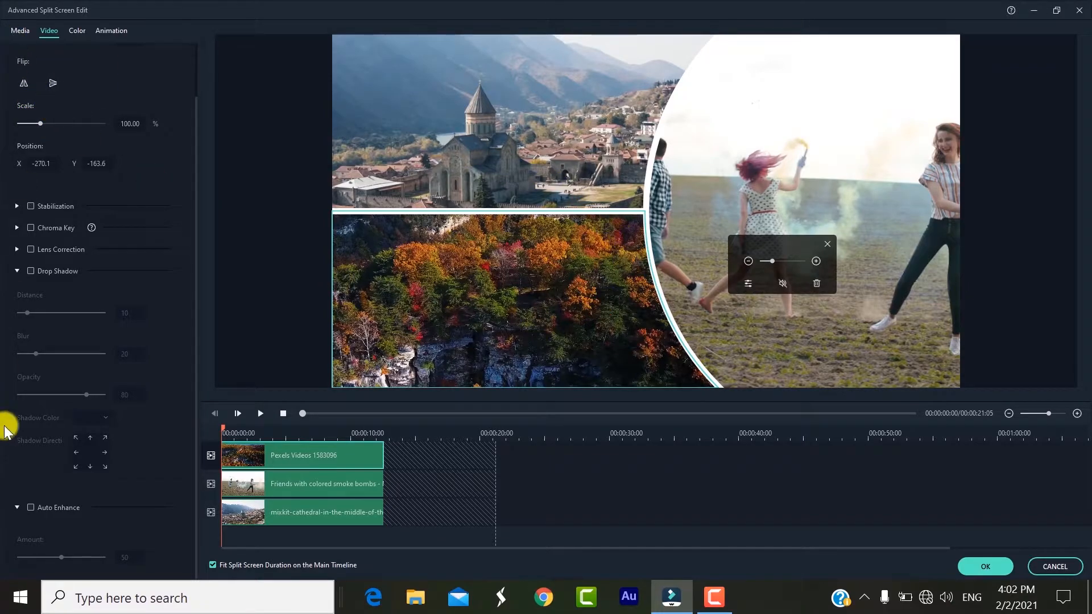
{"action": "left_click", "coordinate": [747, 261]}
{"action": "left_click", "coordinate": [748, 262]}
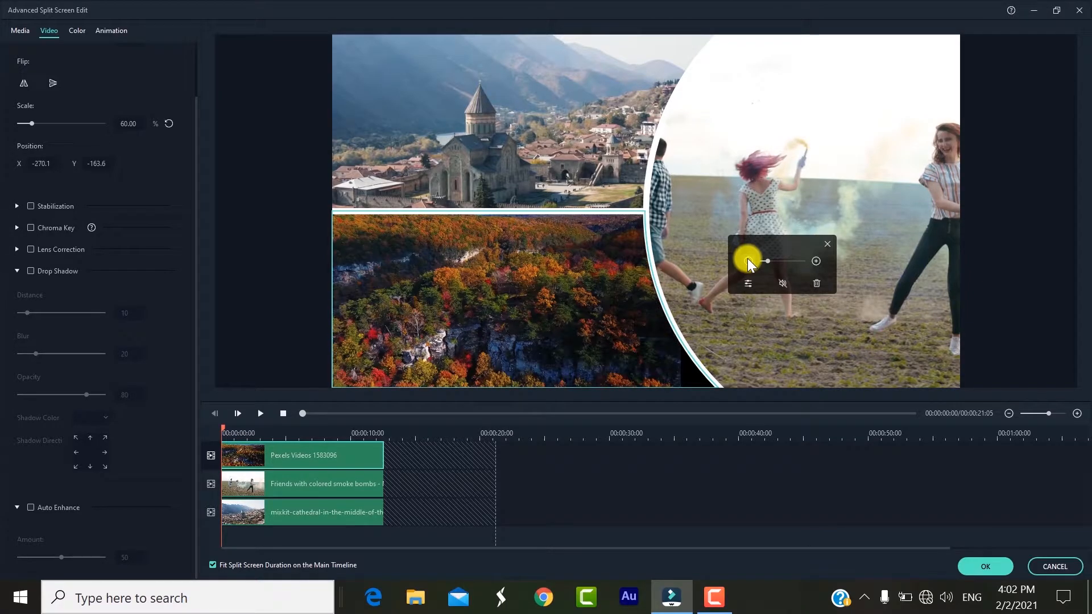
{"action": "left_click", "coordinate": [817, 262]}
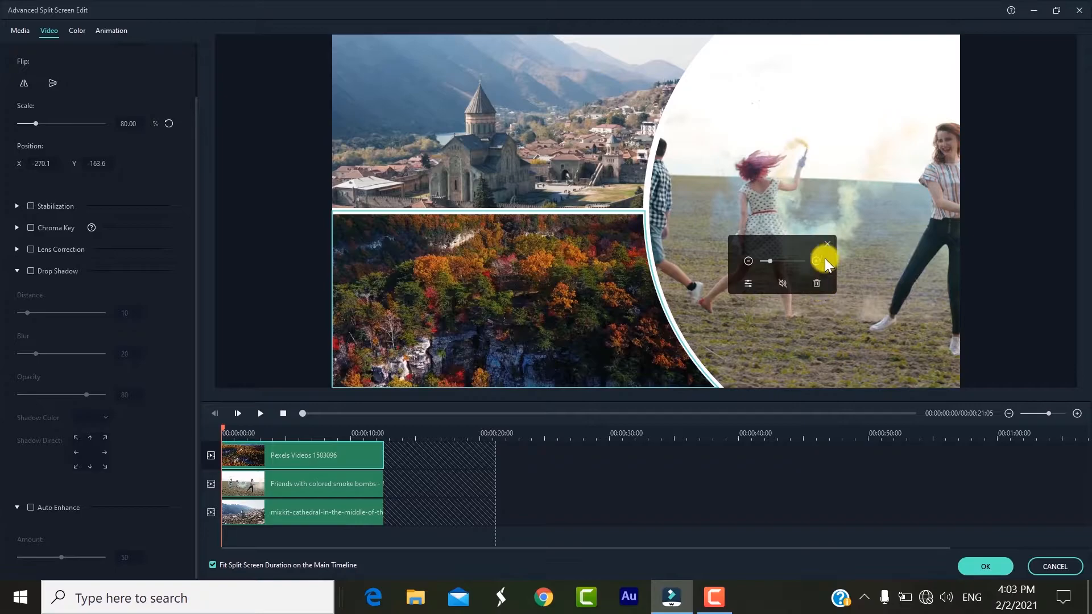
{"action": "left_click", "coordinate": [828, 244]}
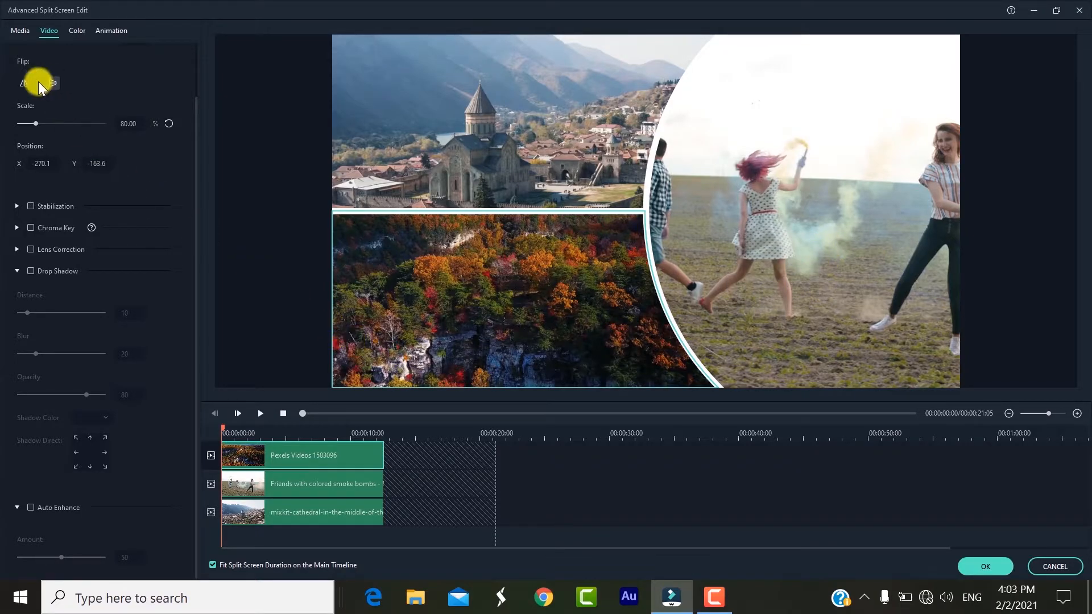
Try rotating the forest clip and flipping it horizontally and vertically, restoring its original orientation.
{"action": "scroll", "coordinate": [39, 83], "scroll_direction": "up", "scroll_amount": 1}
{"action": "left_click", "coordinate": [36, 99]}
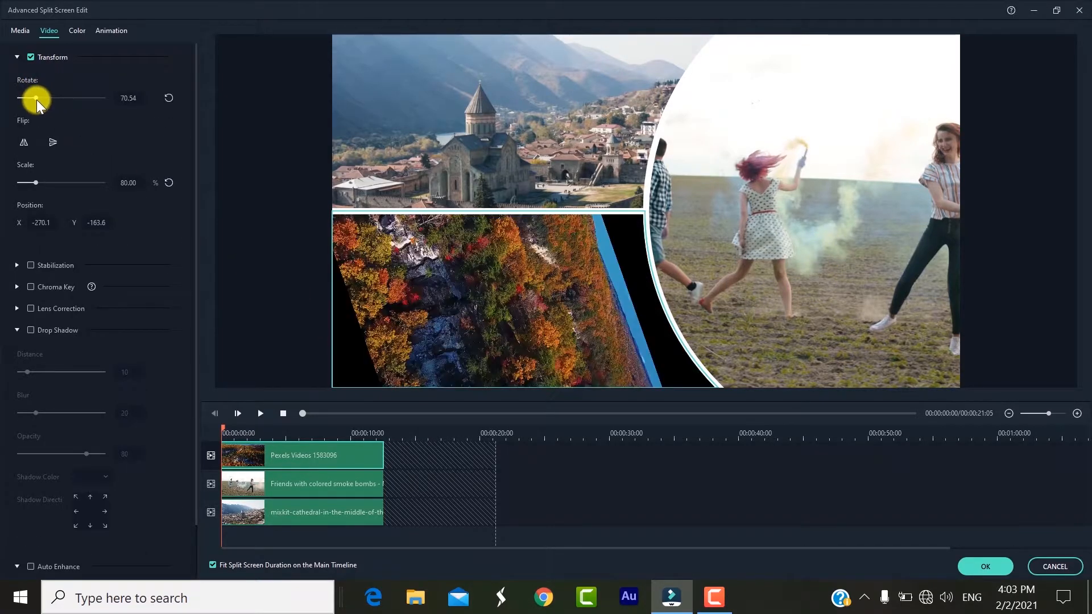
{"action": "left_click_drag", "start_coordinate": [36, 100], "coordinate": [18, 99]}
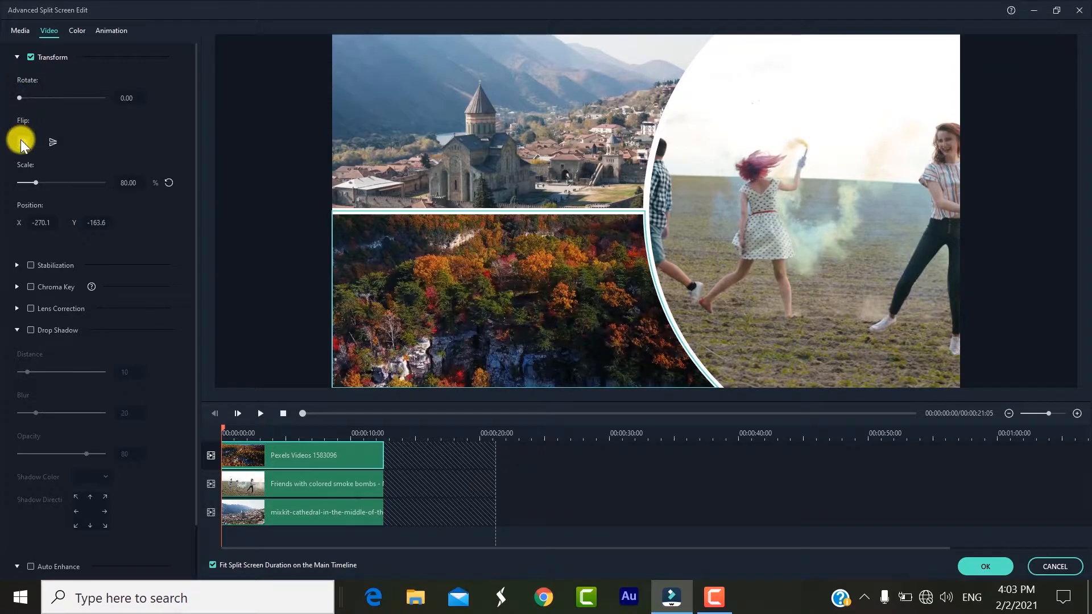
{"action": "left_click", "coordinate": [20, 139]}
{"action": "left_click", "coordinate": [21, 139]}
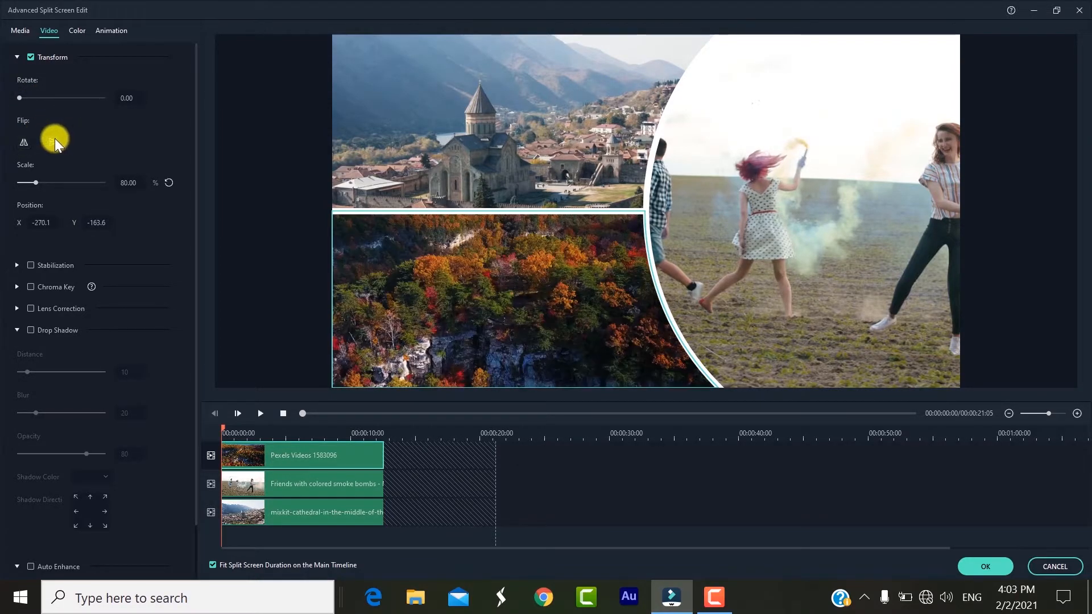
{"action": "left_click", "coordinate": [54, 141]}
{"action": "left_click", "coordinate": [56, 147]}
Reposition the forest clip to about X -267.1, Y -147.6 and enable Stabilization for it, cancelling the analysis.
{"action": "mouse_move", "coordinate": [552, 290]}
{"action": "left_mouse_down"}
{"action": "mouse_move", "coordinate": [572, 290]}
{"action": "mouse_move", "coordinate": [555, 289]}
{"action": "left_mouse_up"}
{"action": "left_click_drag", "start_coordinate": [104, 224], "coordinate": [560, 299]}
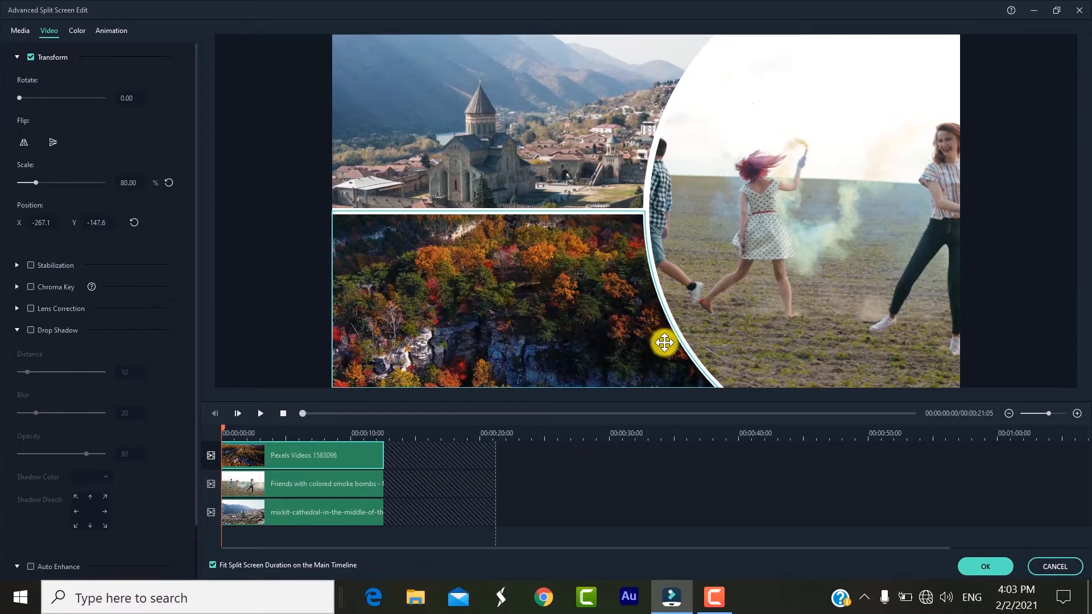
{"action": "left_click", "coordinate": [51, 265]}
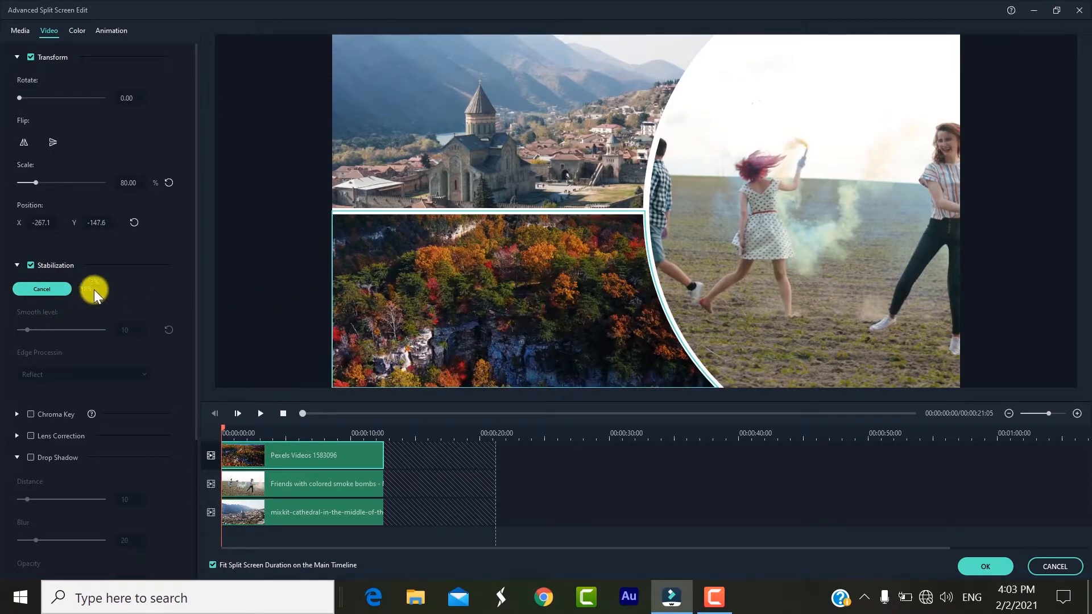
{"action": "left_click", "coordinate": [59, 289]}
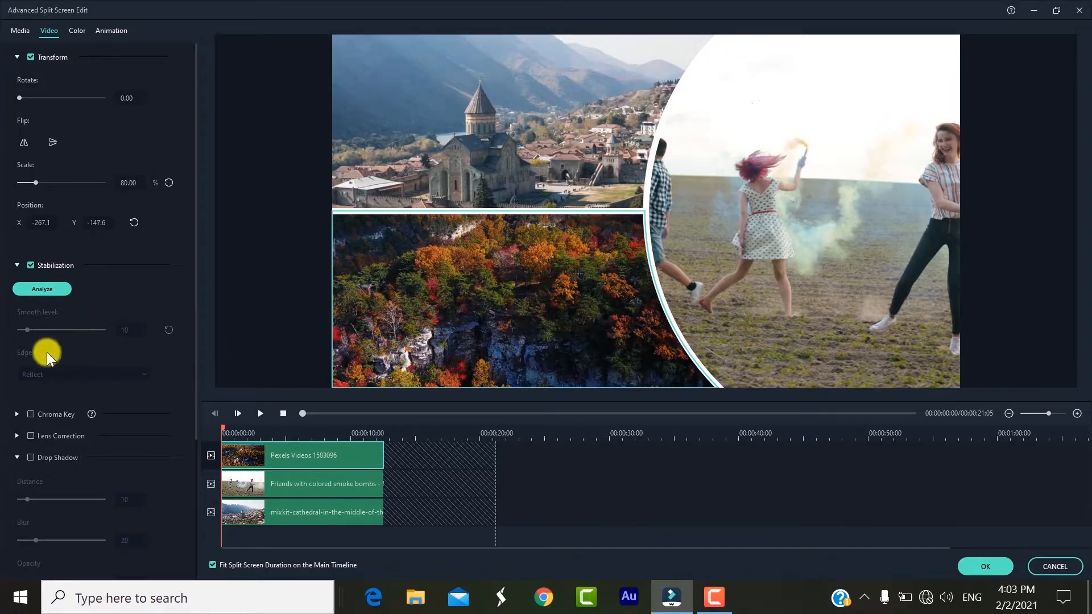
Enable Auto Enhance for the forest clip and for the cathedral clip.
{"action": "scroll", "coordinate": [47, 353], "scroll_direction": "down", "scroll_amount": 1}
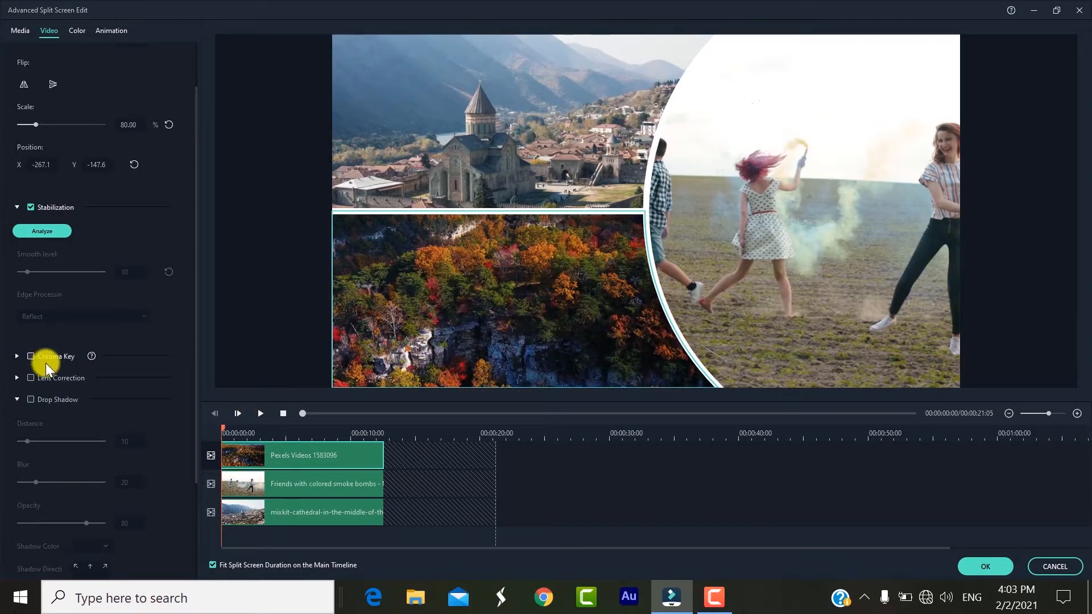
{"action": "left_click", "coordinate": [16, 356]}
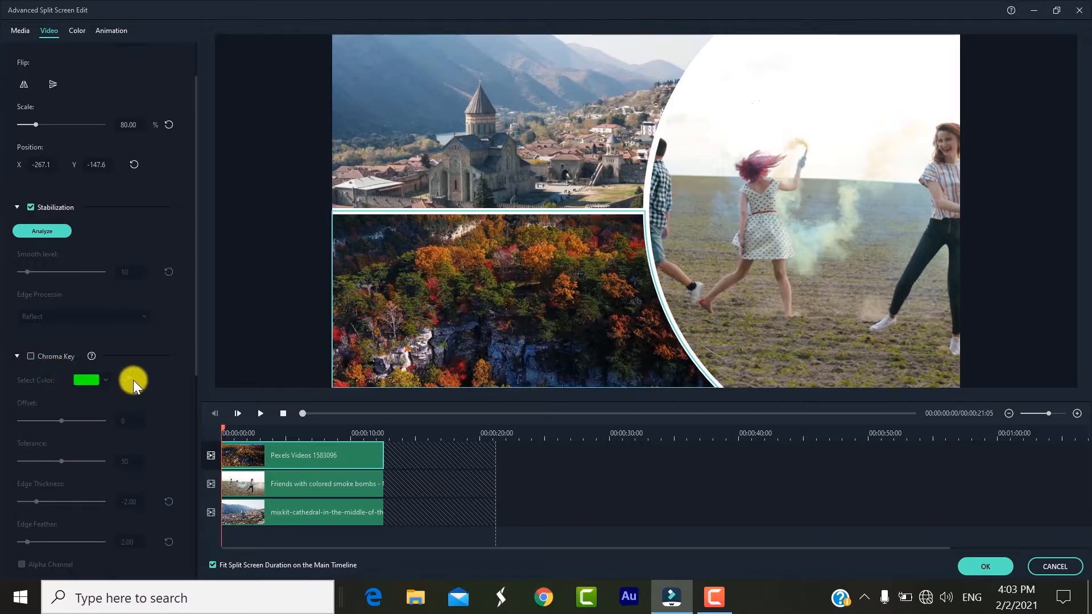
{"action": "scroll", "coordinate": [101, 446], "scroll_direction": "down", "scroll_amount": 5}
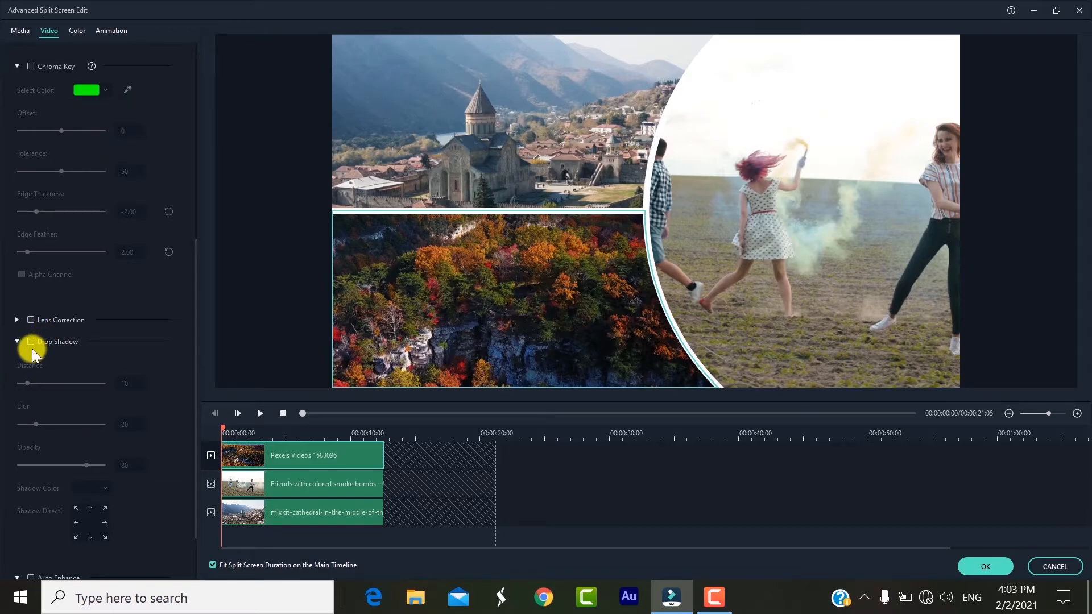
{"action": "scroll", "coordinate": [58, 379], "scroll_direction": "down", "scroll_amount": 1}
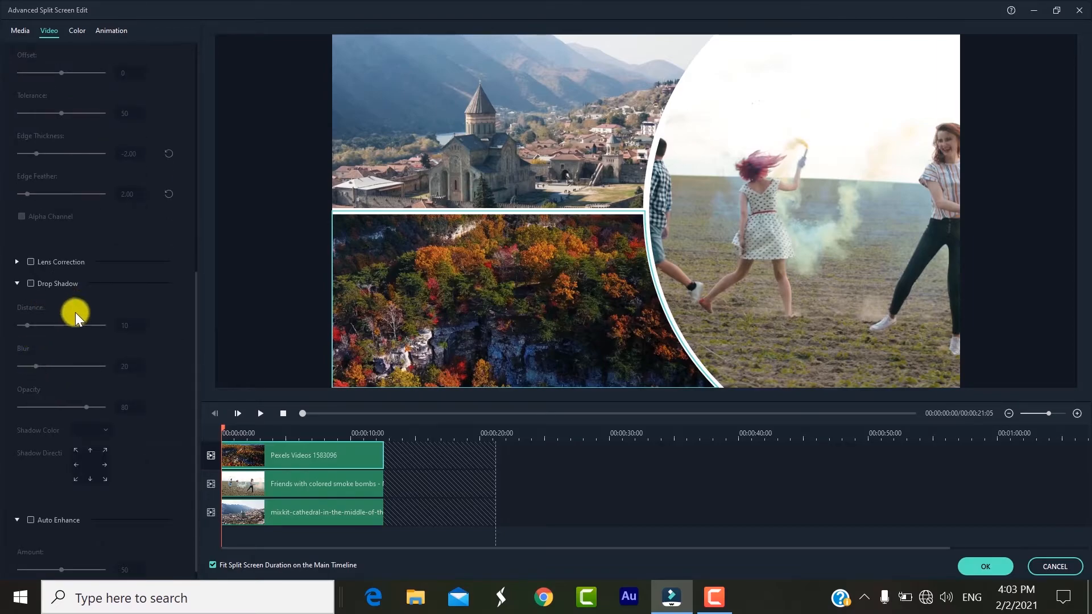
{"action": "scroll", "coordinate": [57, 421], "scroll_direction": "down", "scroll_amount": 1}
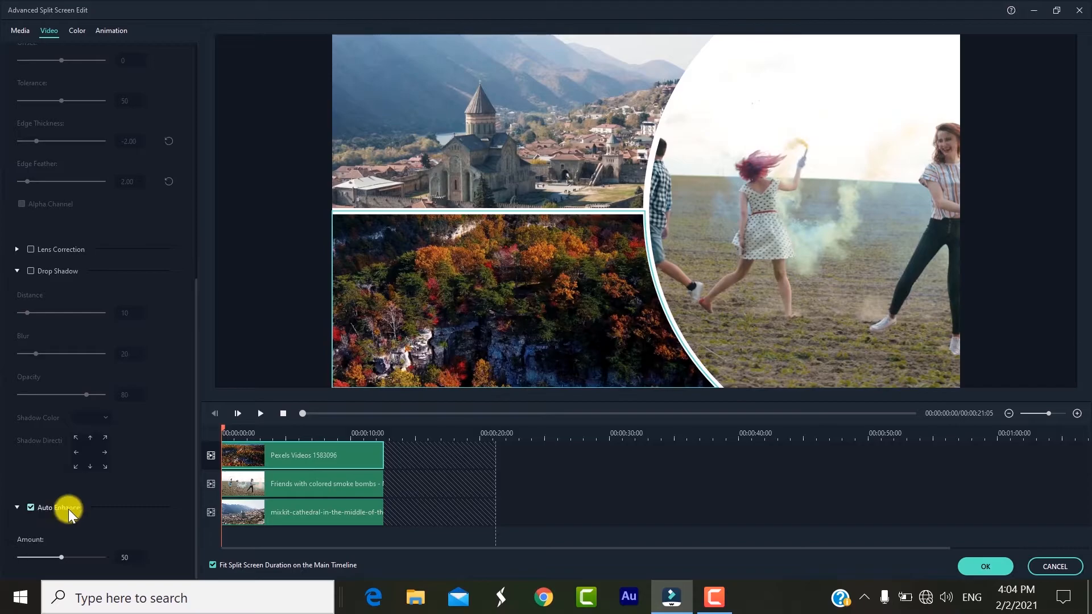
{"action": "left_click", "coordinate": [527, 157]}
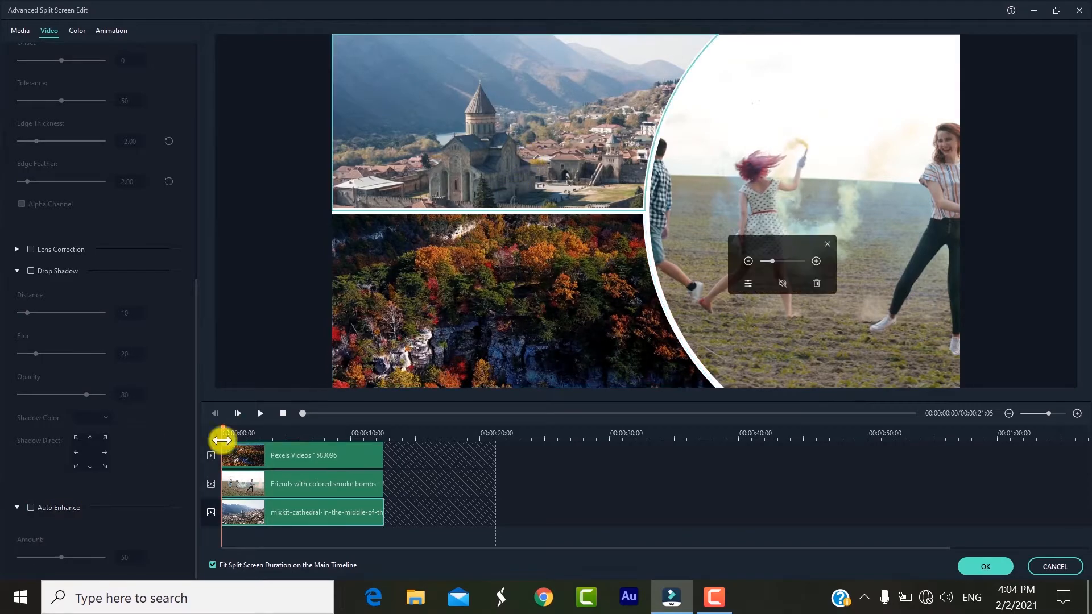
{"action": "left_click", "coordinate": [29, 508]}
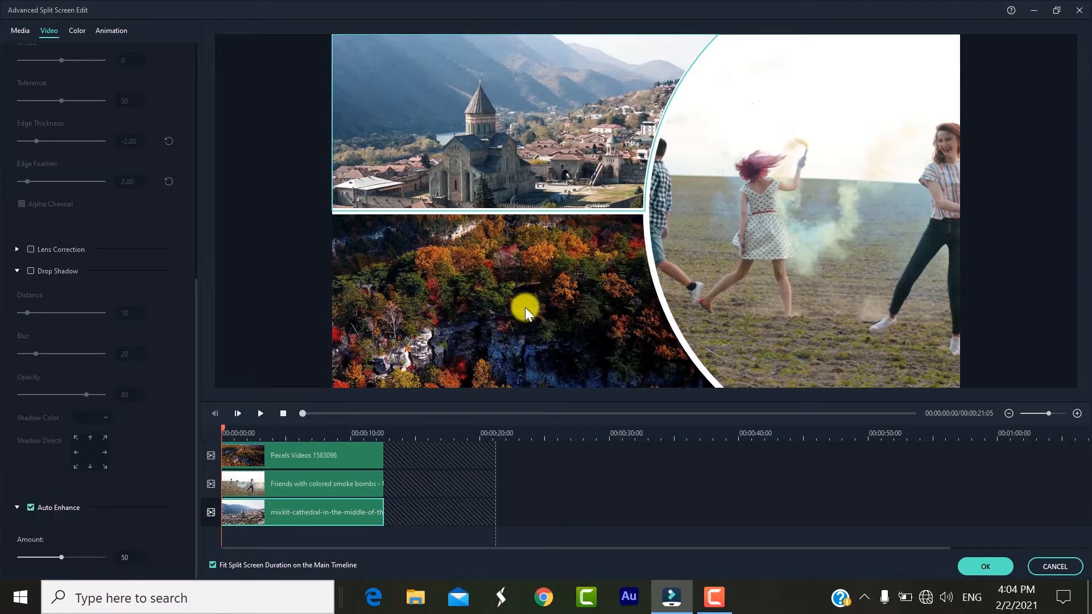
Try automatic white balance on the smoke bombs clip, undo it, and set the clip's temperature to about -21 instead.
{"action": "left_click", "coordinate": [807, 247]}
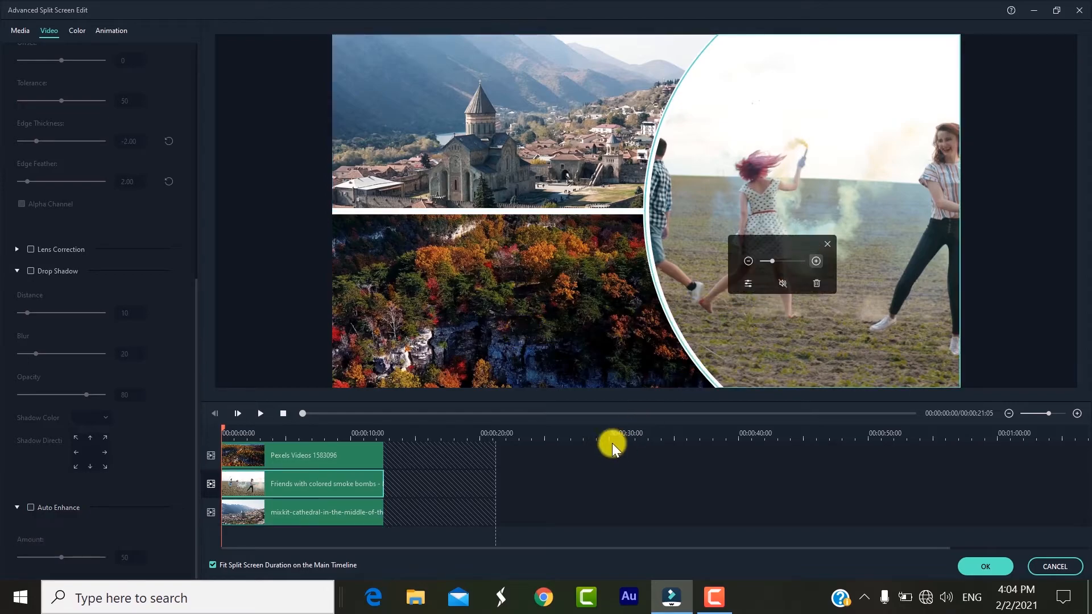
{"action": "scroll", "coordinate": [59, 257], "scroll_direction": "up", "scroll_amount": 2}
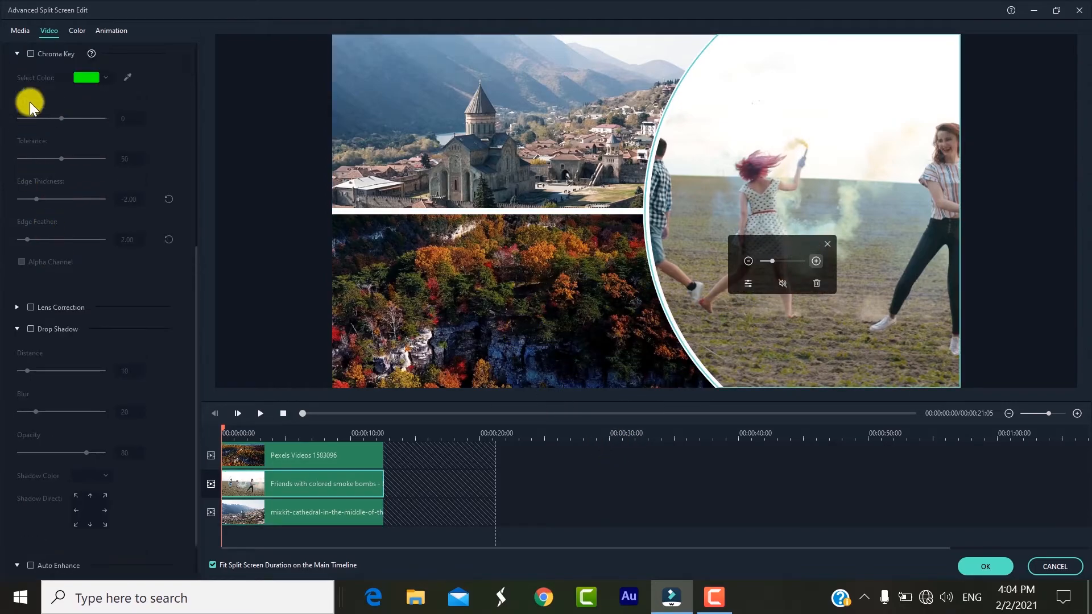
{"action": "left_click", "coordinate": [75, 29]}
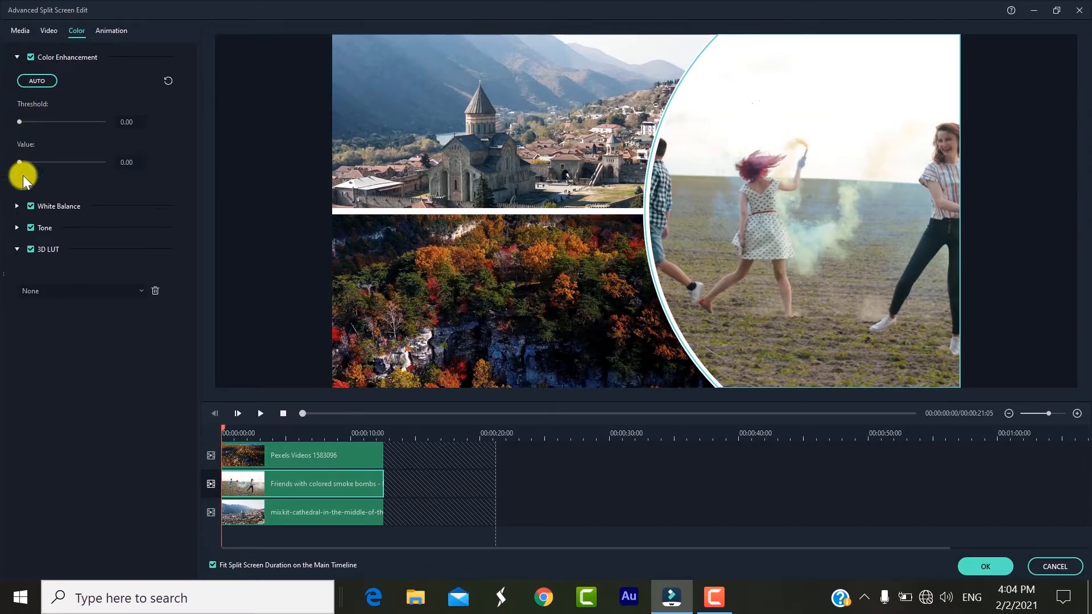
{"action": "left_click", "coordinate": [17, 206]}
{"action": "left_click", "coordinate": [115, 233]}
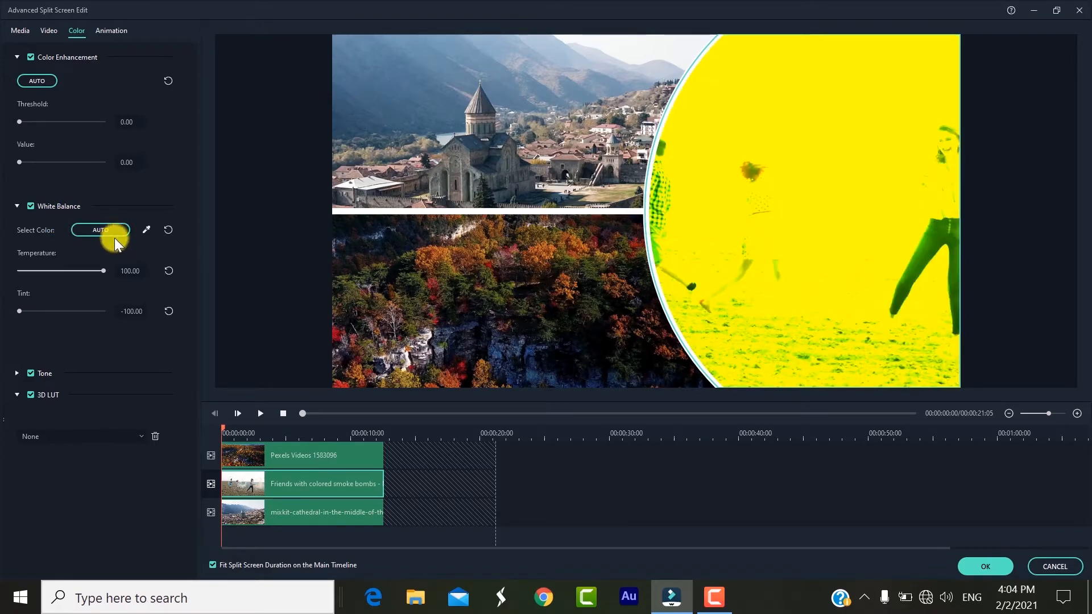
{"action": "key", "text": "ctrl+z"}
{"action": "left_click_drag", "start_coordinate": [62, 271], "coordinate": [37, 272]}
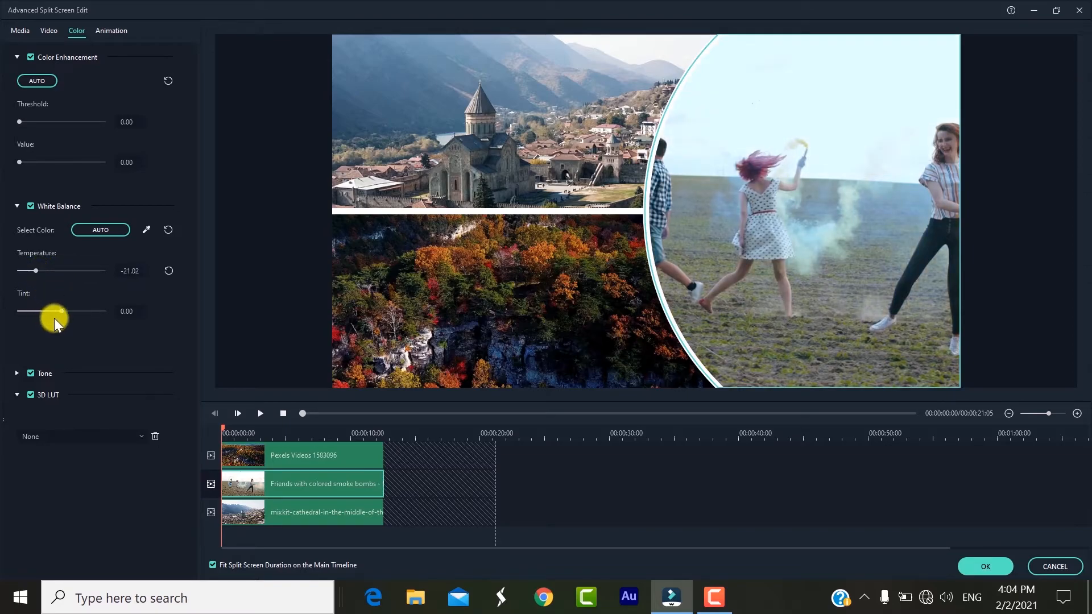
Set the smoke bombs clip's tint to about -0.68 and check the available 3D LUTs, leaving None selected.
{"action": "left_click_drag", "start_coordinate": [60, 312], "coordinate": [52, 313]}
{"action": "left_click", "coordinate": [134, 437]}
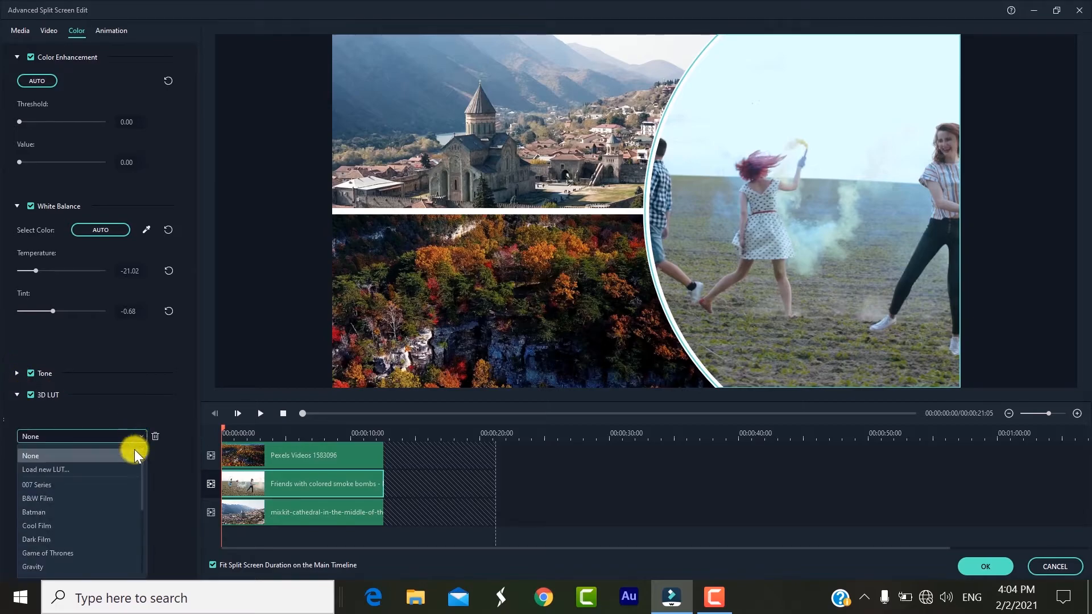
{"action": "left_click", "coordinate": [83, 538]}
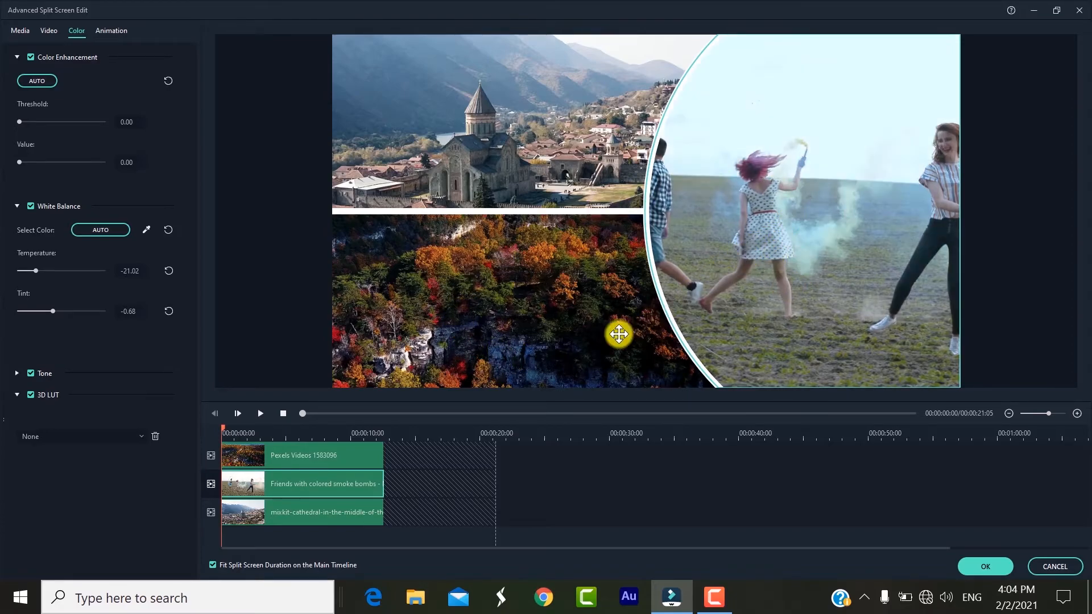
Open the clip's animation settings and preview the split screen's opening and closing animations.
{"action": "left_click", "coordinate": [112, 30]}
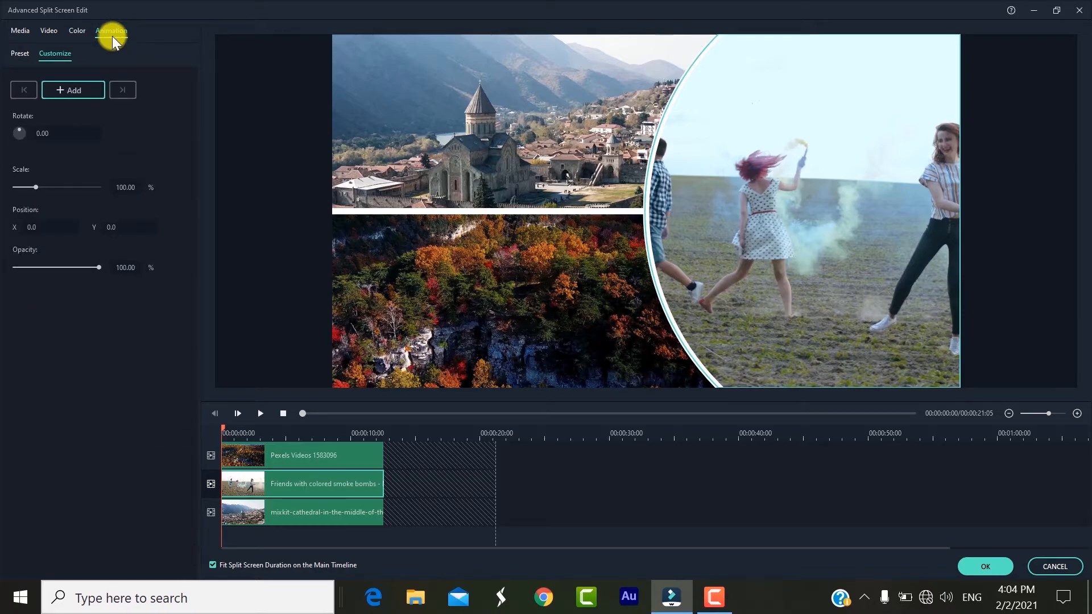
{"action": "left_click", "coordinate": [260, 414]}
{"action": "key", "text": "space"}
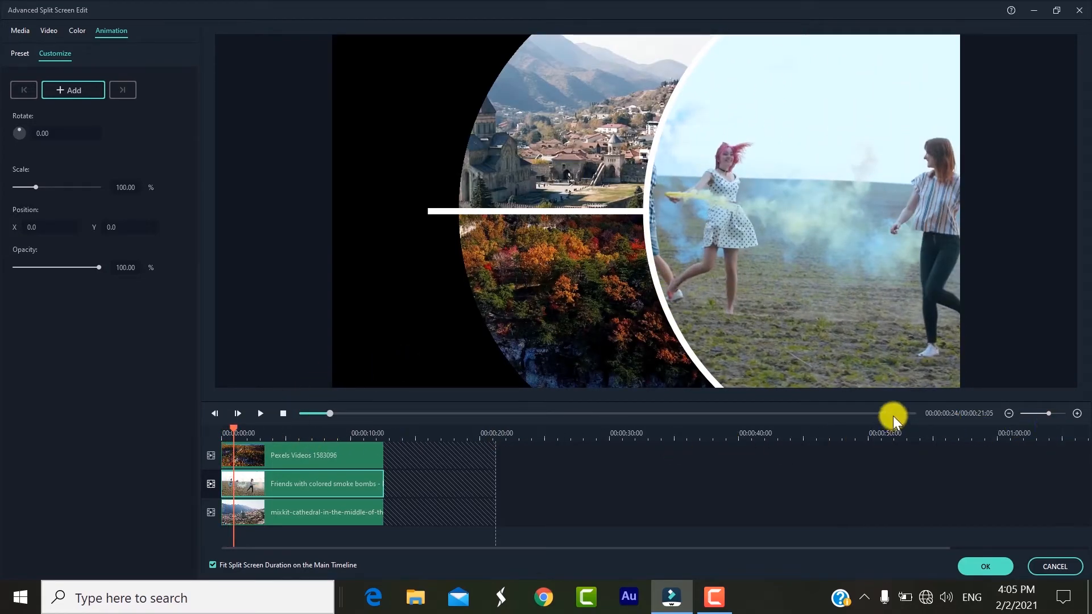
{"action": "left_click", "coordinate": [866, 414]}
{"action": "left_click", "coordinate": [261, 414]}
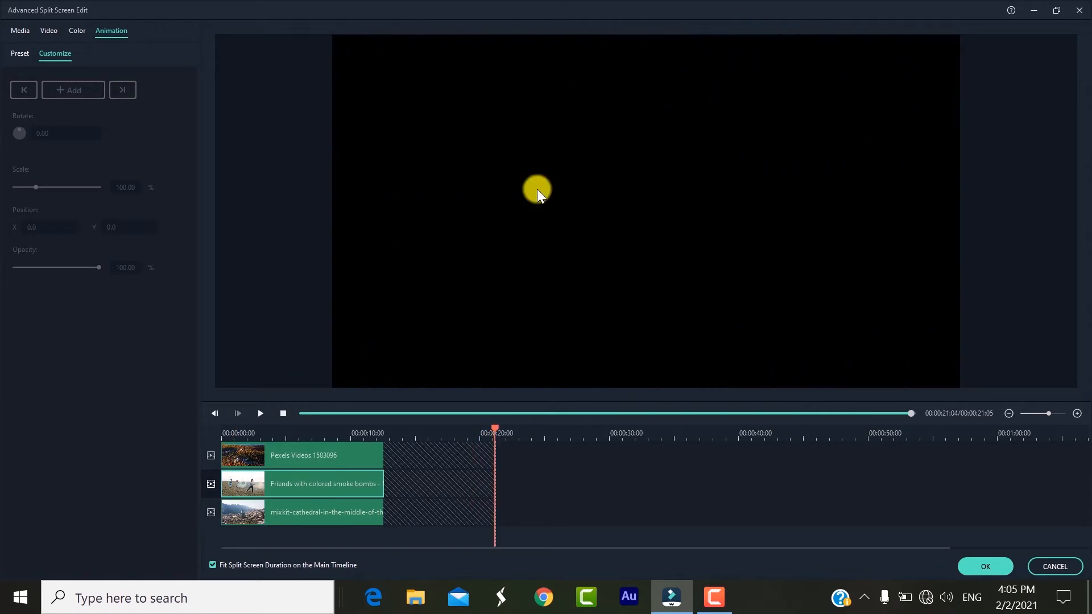
{"action": "left_click", "coordinate": [429, 413]}
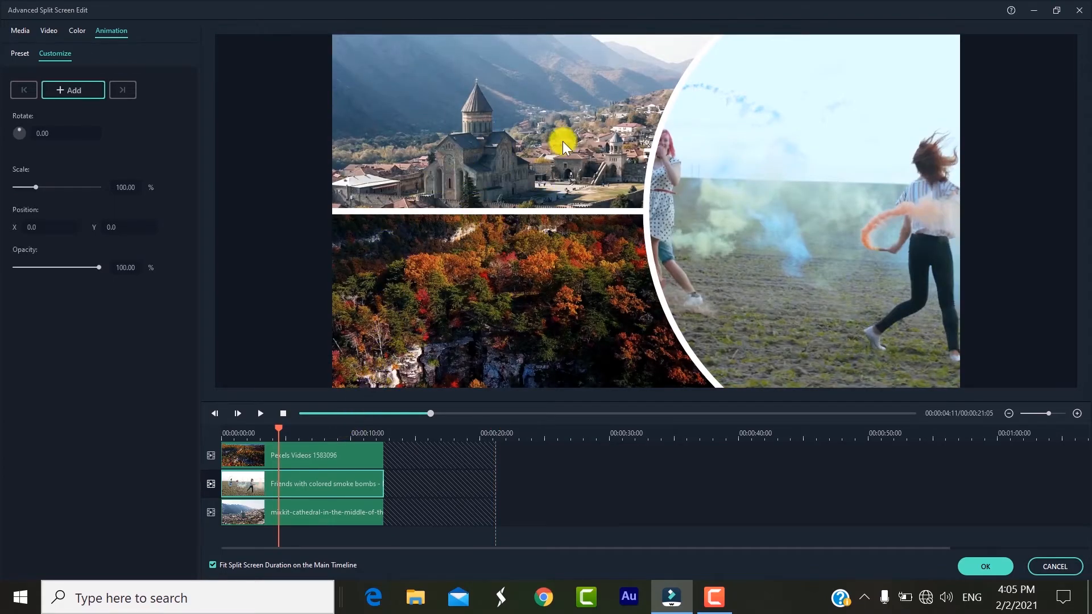
Try an animation keyframe on the cathedral clip at 00:00:04:11, check the preset animations, and delete the keyframe.
{"action": "left_click", "coordinate": [527, 127]}
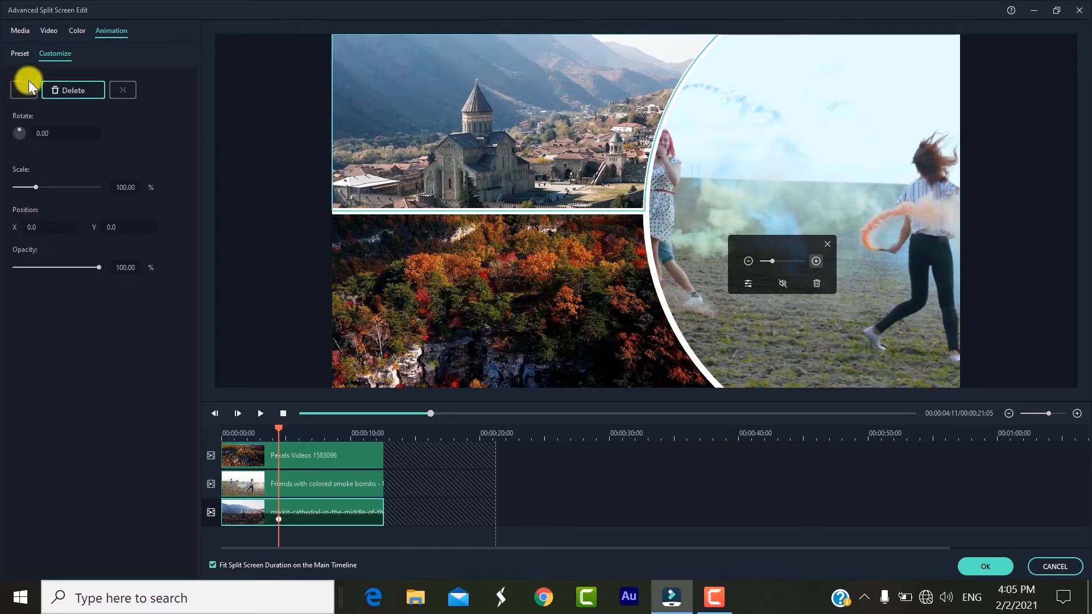
{"action": "left_click", "coordinate": [25, 56]}
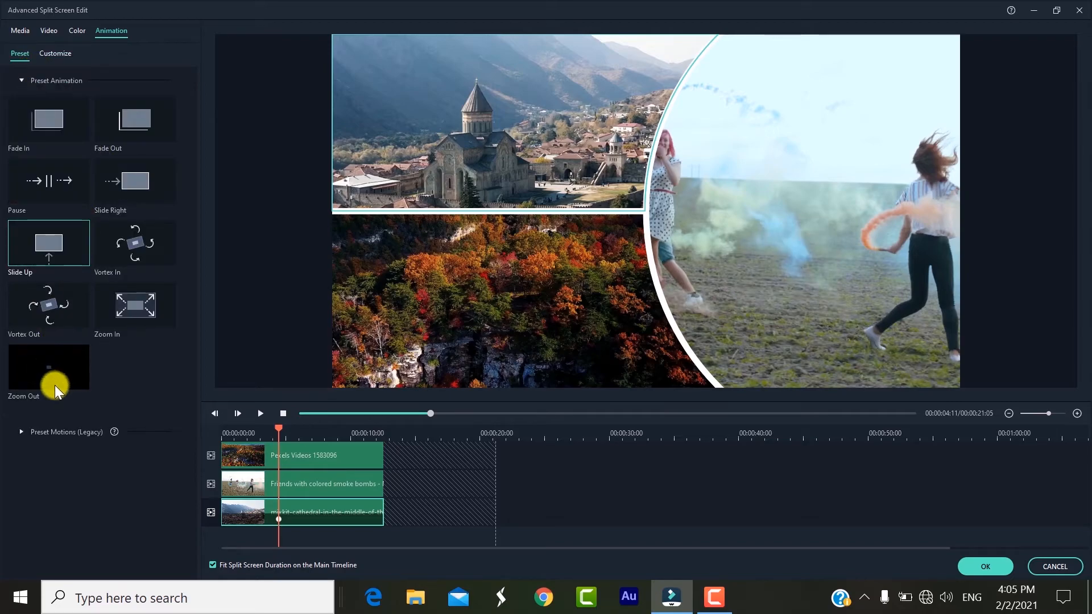
{"action": "left_click", "coordinate": [56, 53]}
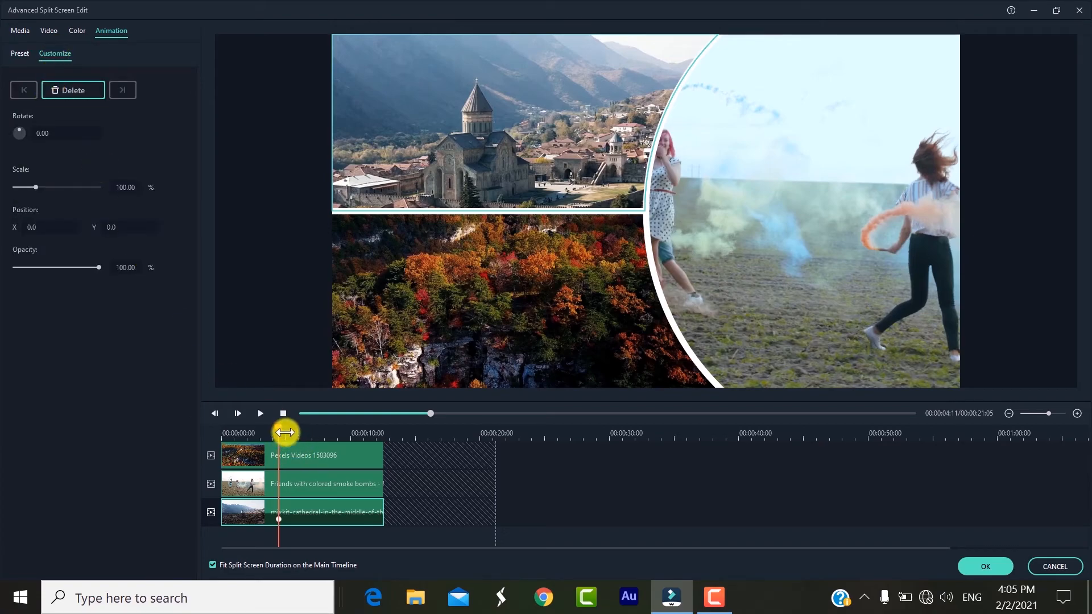
{"action": "left_click", "coordinate": [85, 95]}
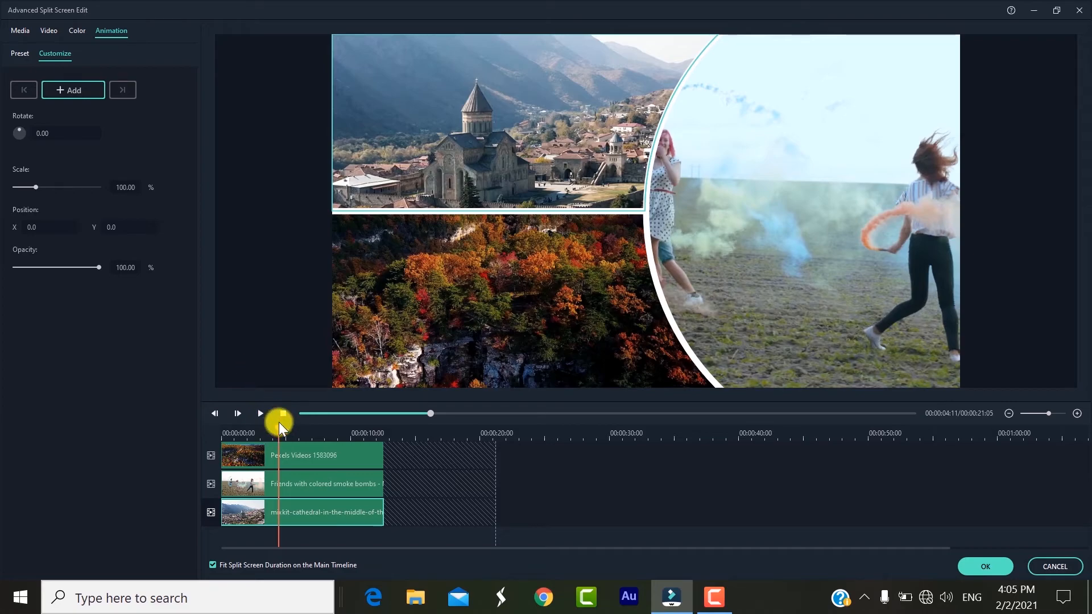
Add an animation keyframe to the cathedral clip at 00:00:01:17 and one to the smoke bombs clip at 00:00:03:10.
{"action": "left_click_drag", "start_coordinate": [277, 425], "coordinate": [242, 431]}
{"action": "left_click", "coordinate": [78, 90]}
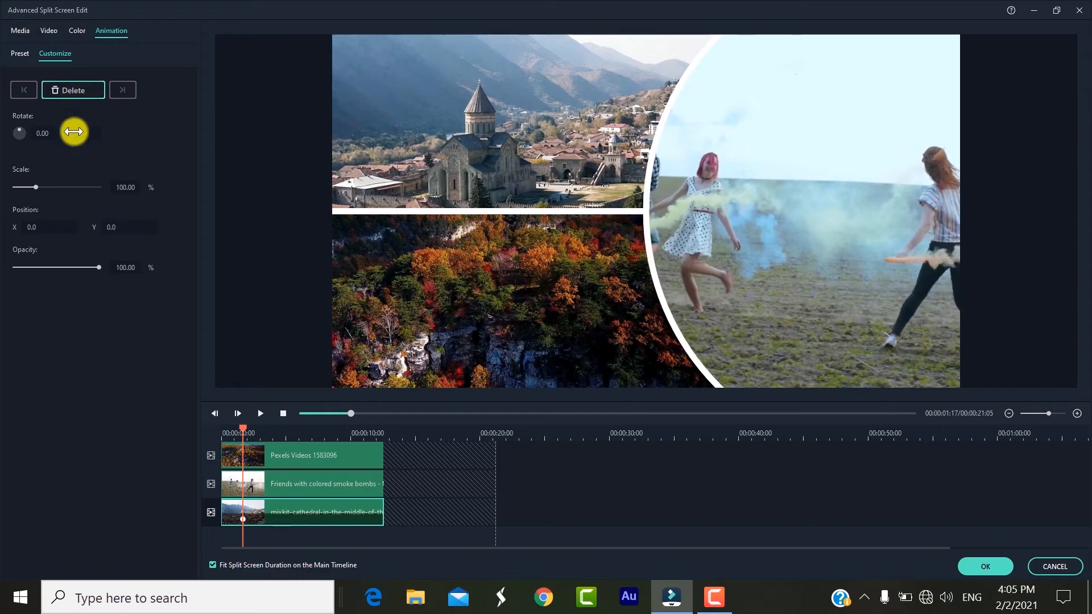
{"action": "left_click_drag", "start_coordinate": [243, 431], "coordinate": [265, 422]}
{"action": "left_click", "coordinate": [775, 234]}
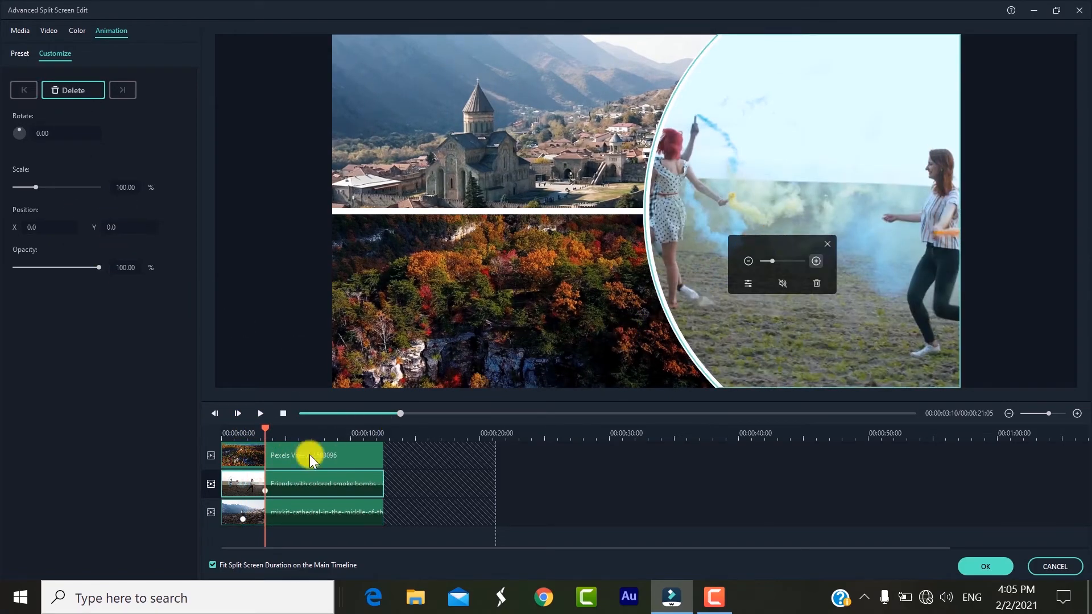
Keyframe the cathedral clip's scale at about 162% at 00:00:03:10 and play back the zoom animation.
{"action": "left_click", "coordinate": [268, 509]}
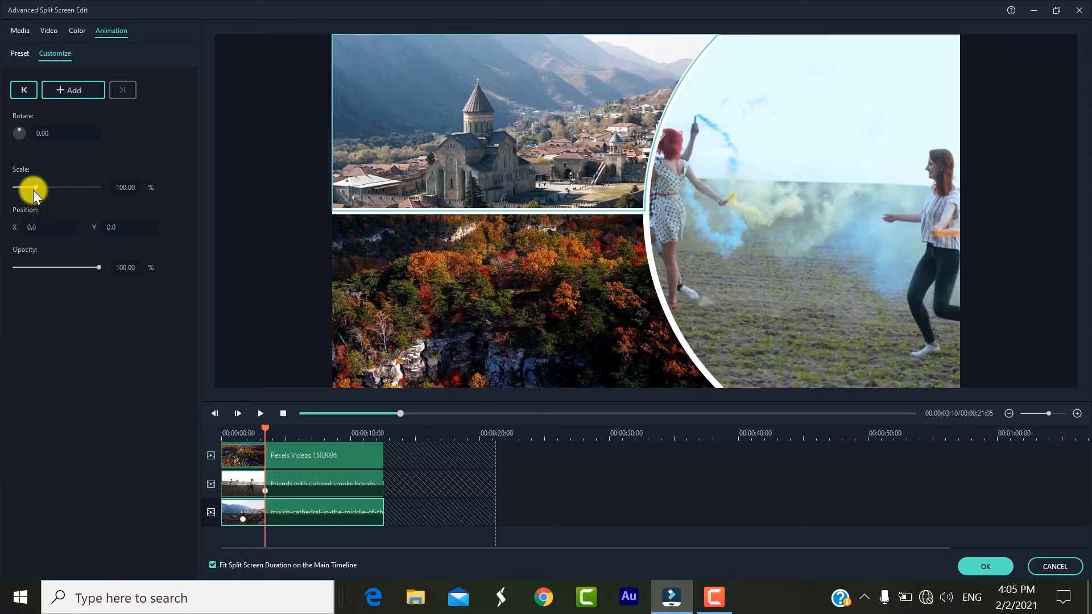
{"action": "left_click_drag", "start_coordinate": [35, 187], "coordinate": [49, 186]}
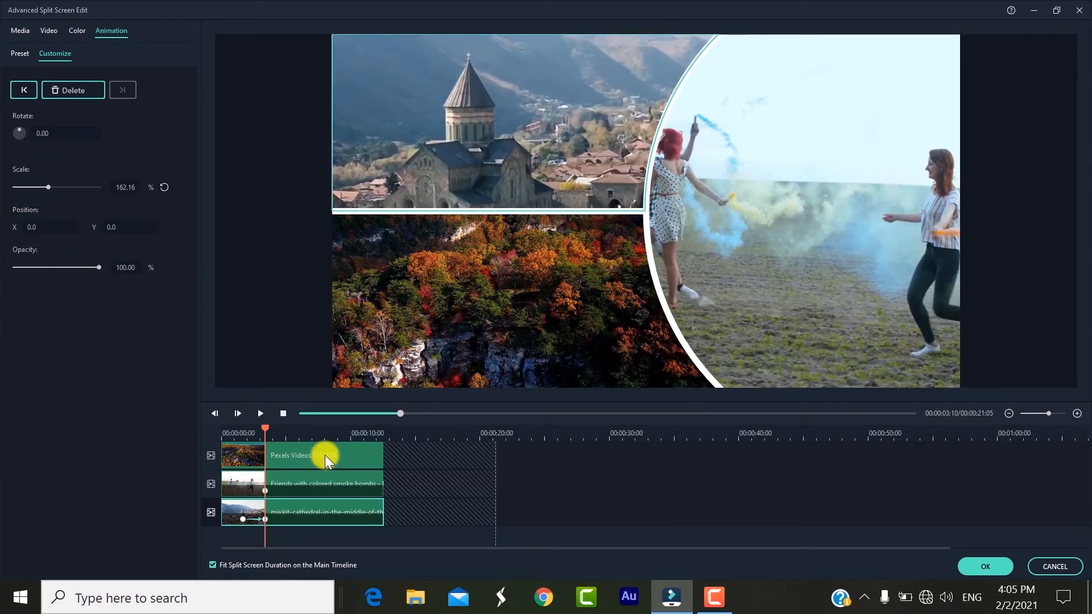
{"action": "left_click_drag", "start_coordinate": [264, 427], "coordinate": [231, 430]}
{"action": "left_click", "coordinate": [259, 413]}
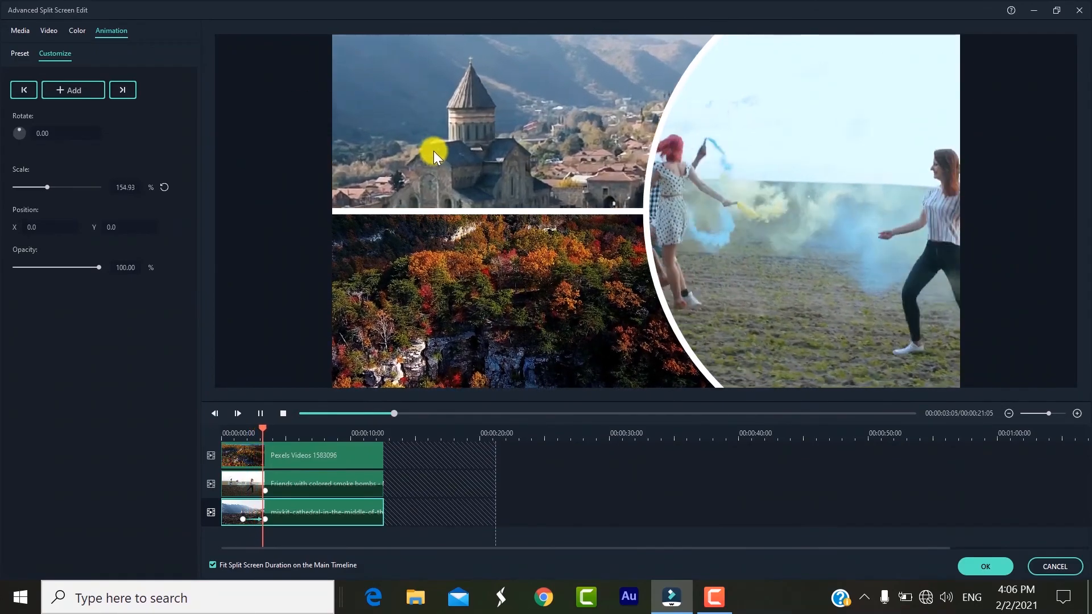
{"action": "key", "text": "space"}
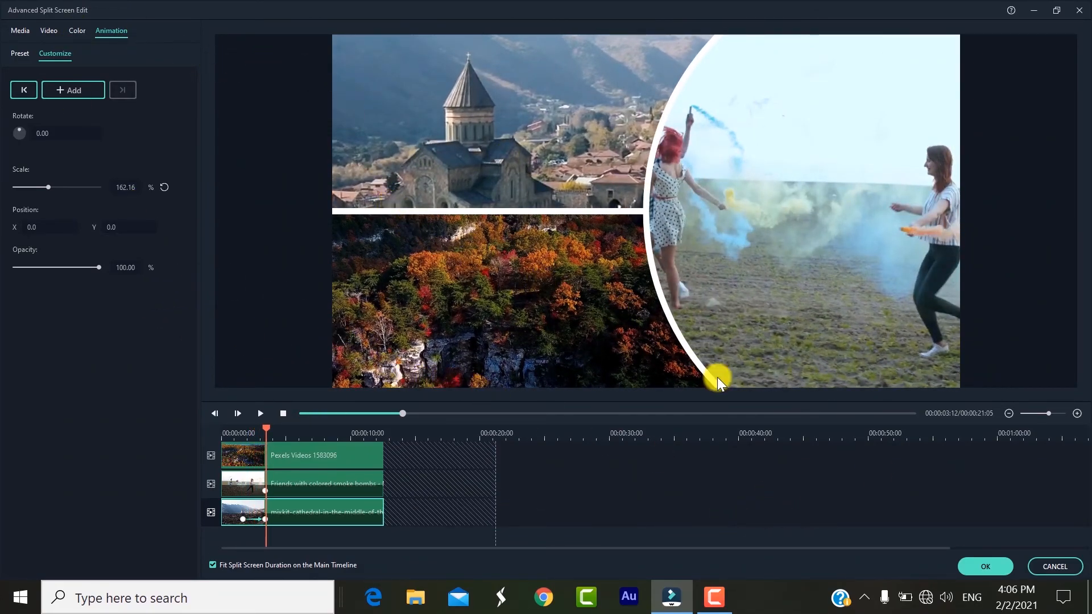
Apply the advanced split screen edits, confirm the split screen on the main timeline, and start rendering its preview.
{"action": "left_click", "coordinate": [987, 572]}
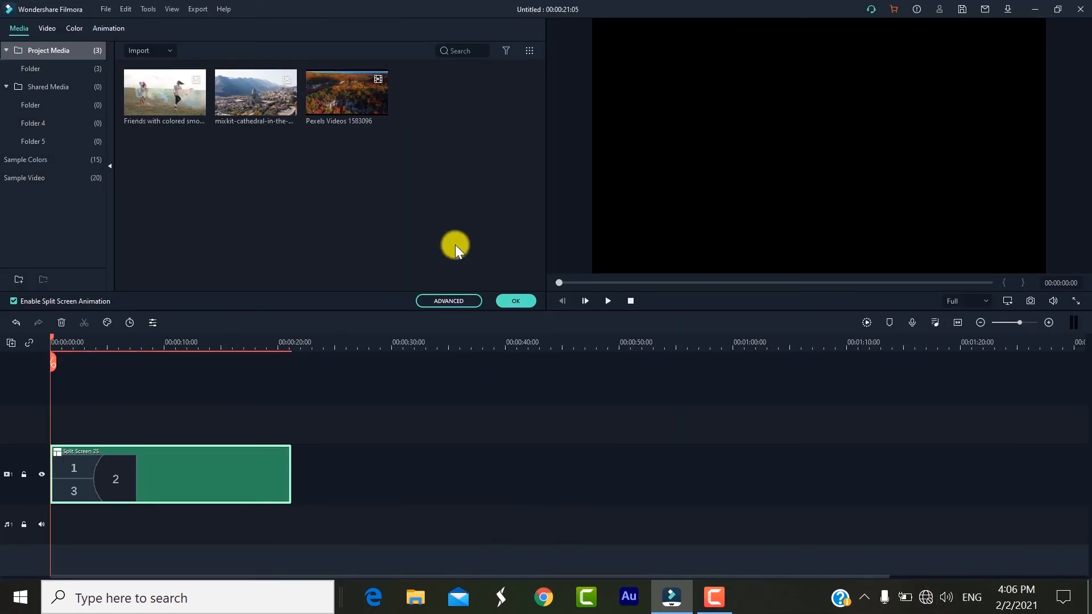
{"action": "left_click", "coordinate": [516, 303]}
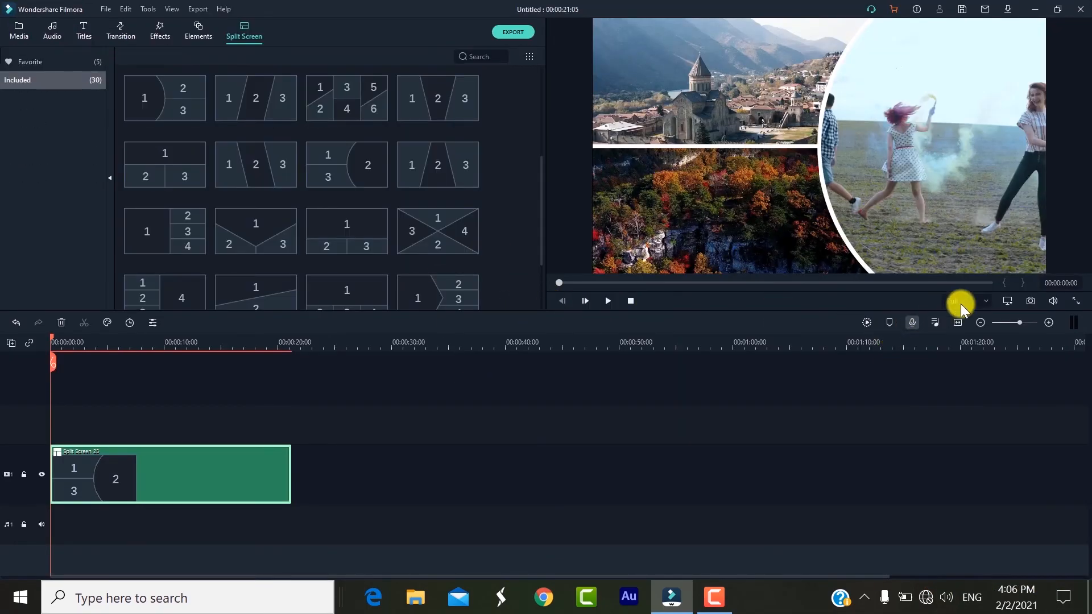
{"action": "left_click", "coordinate": [867, 324]}
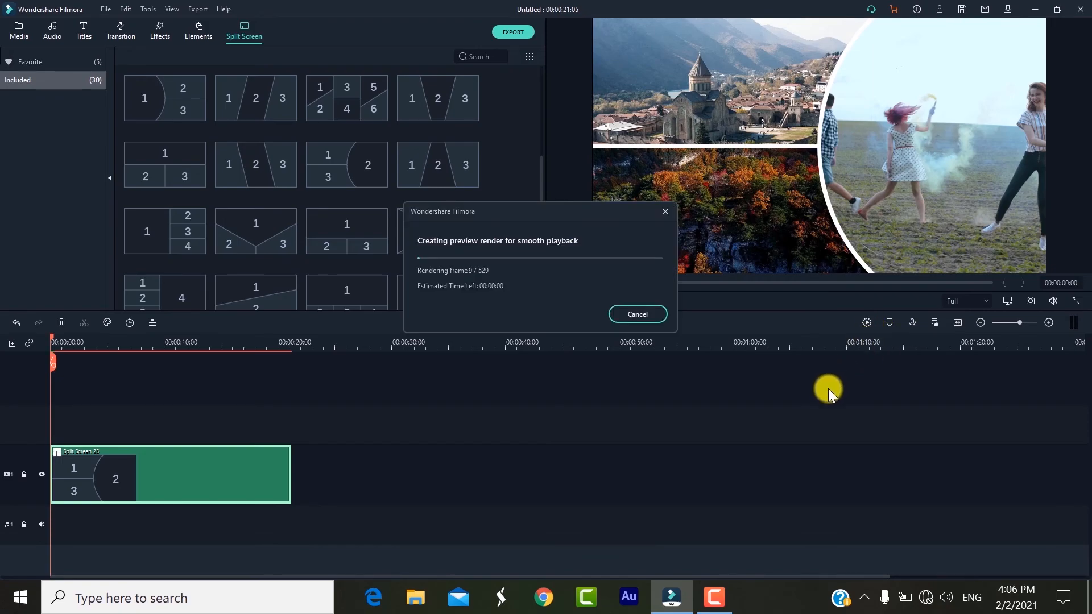